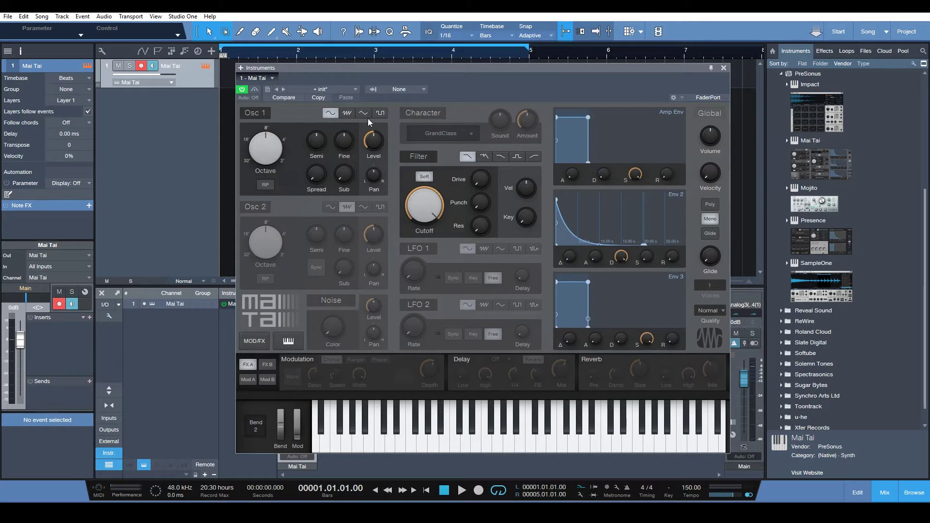
# Set Osc 1 to a sine wave, lower the filter cutoff strongly, and add some drive, punch and resonance.
pyautogui.click(328, 112)
pyautogui.moveTo(427, 202); pyautogui.dragTo(435, 276)
pyautogui.moveTo(432, 216); pyautogui.dragTo(492, 88)
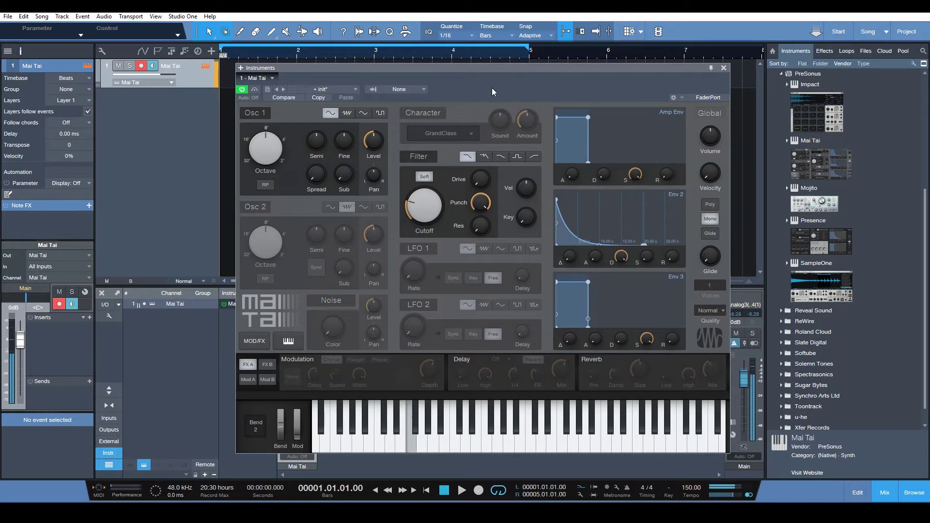
pyautogui.moveTo(475, 219)
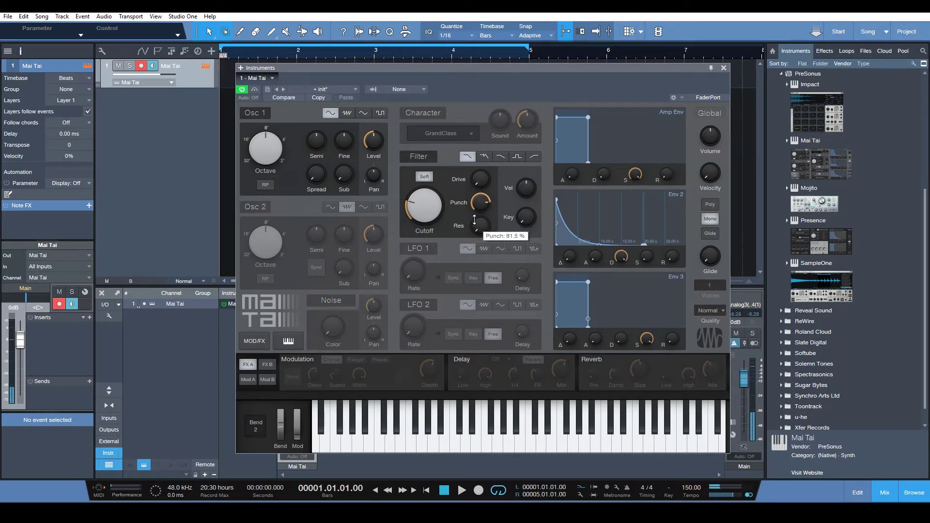
pyautogui.moveTo(475, 219); pyautogui.dragTo(493, 161)
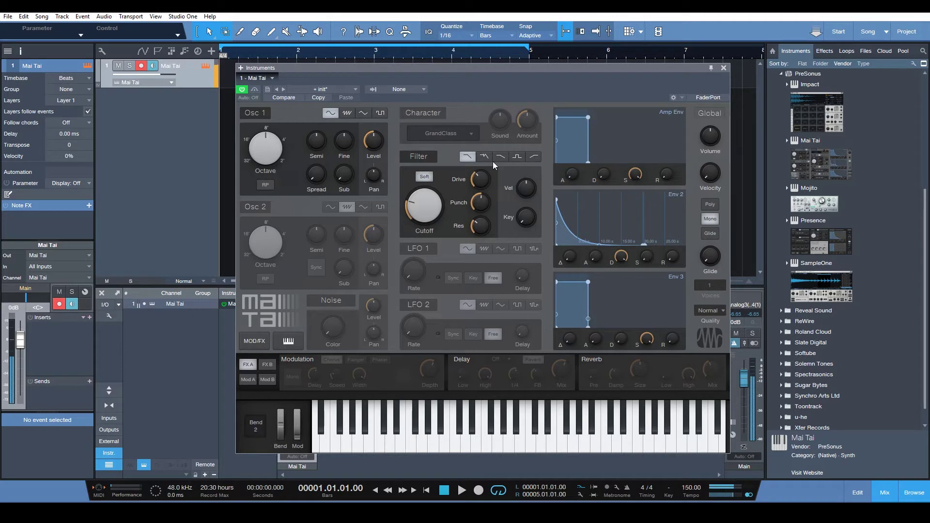
pyautogui.moveTo(432, 207)
pyautogui.mouseDown()
pyautogui.moveTo(429, 227)
pyautogui.moveTo(422, 188)
pyautogui.moveTo(419, 198)
pyautogui.mouseUp()
# Shape the Amp Env with a longer decay and a sustain just above zero.
pyautogui.moveTo(602, 175); pyautogui.dragTo(629, 212)
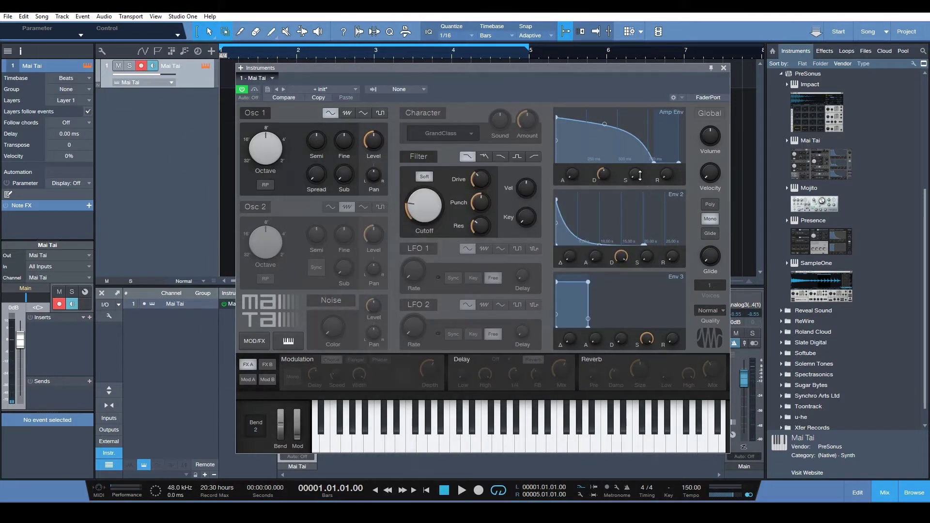
pyautogui.moveTo(636, 172)
pyautogui.moveTo(636, 172); pyautogui.dragTo(638, 166)
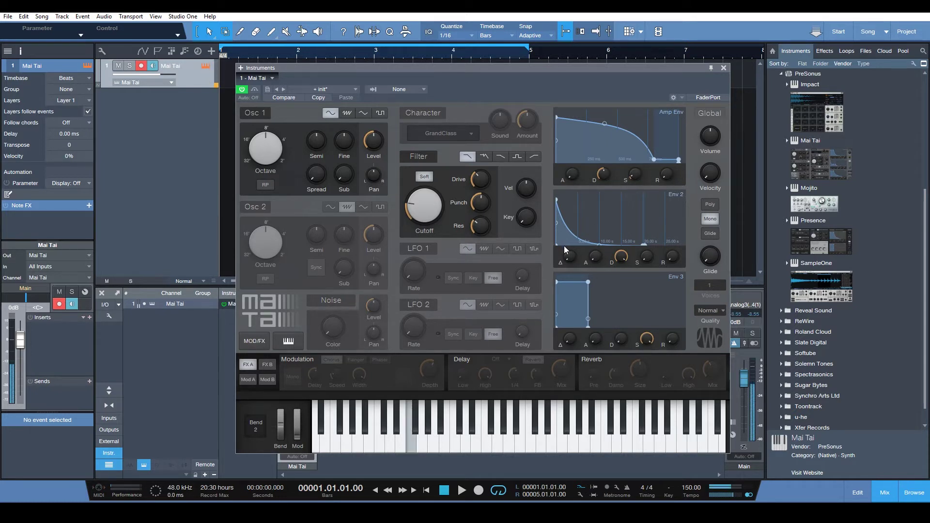
# Retarget the first Mod A slot, driven by ENV 2, from Filter - Cutoff to ENV Main - Sustain.
pyautogui.click(251, 382)
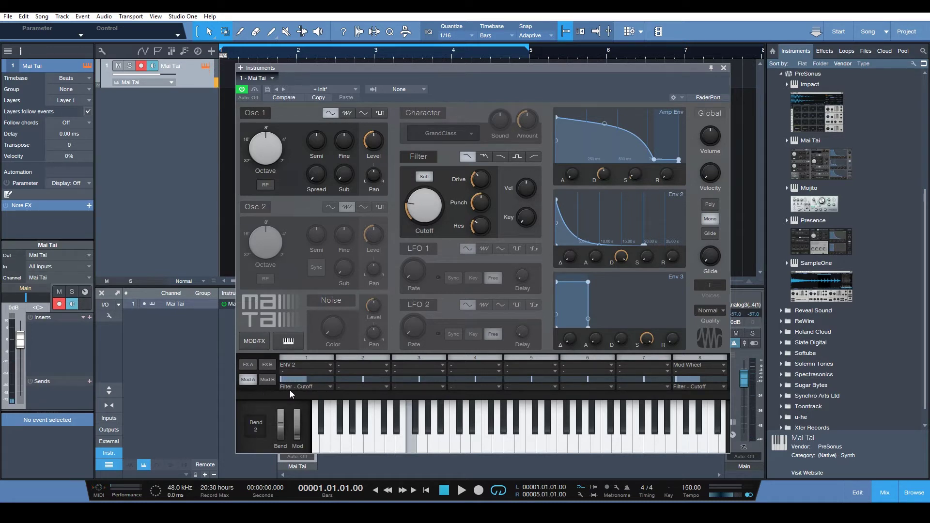
pyautogui.moveTo(313, 383)
pyautogui.mouseDown()
pyautogui.moveTo(288, 387)
pyautogui.moveTo(339, 386)
pyautogui.moveTo(290, 388)
pyautogui.moveTo(312, 385)
pyautogui.moveTo(302, 387)
pyautogui.mouseUp()
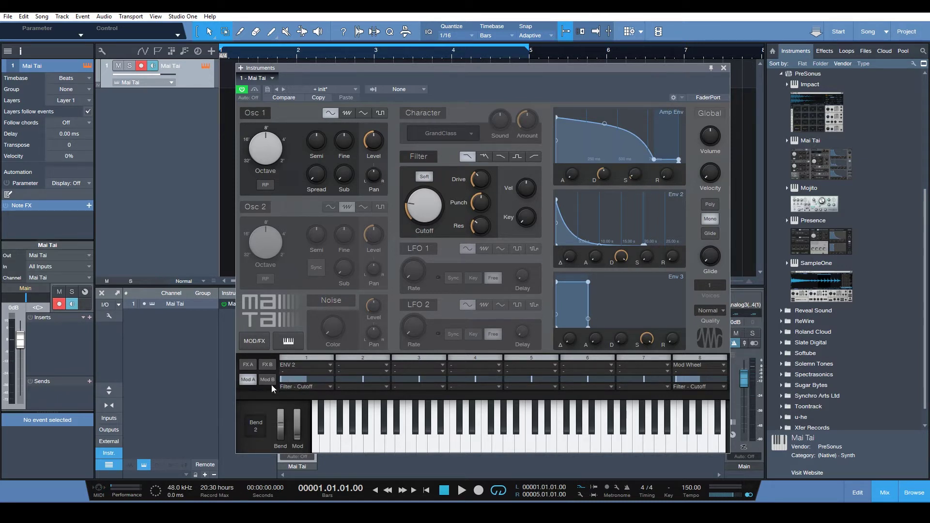
pyautogui.click(292, 389)
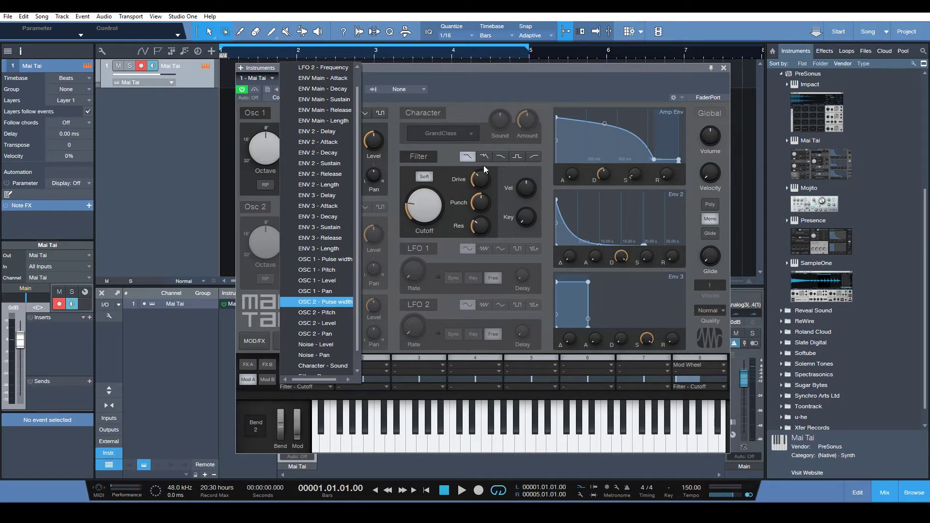
pyautogui.scroll(1, 324, 166)
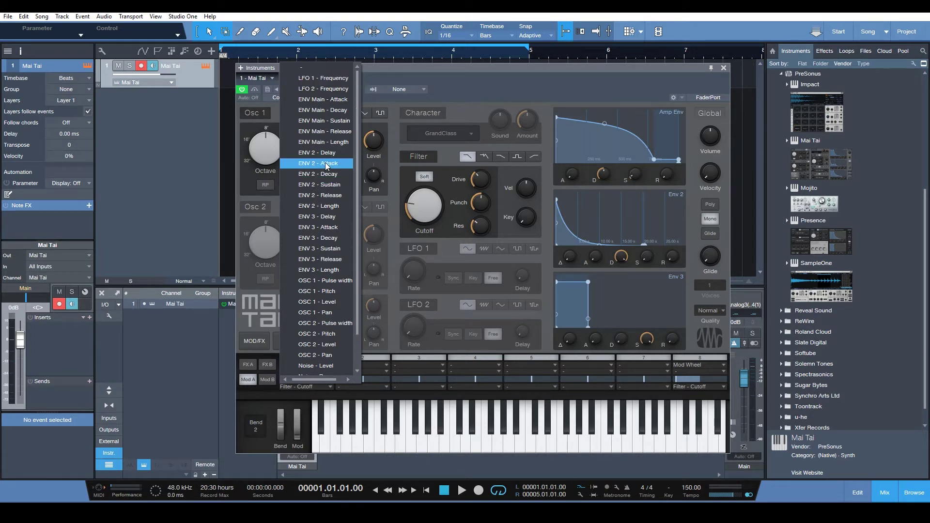
pyautogui.click(324, 124)
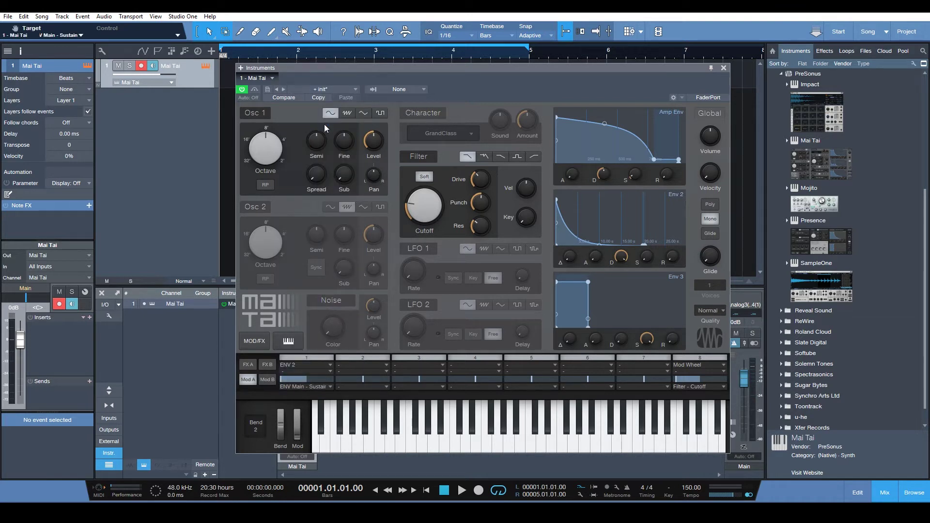
pyautogui.click(301, 388)
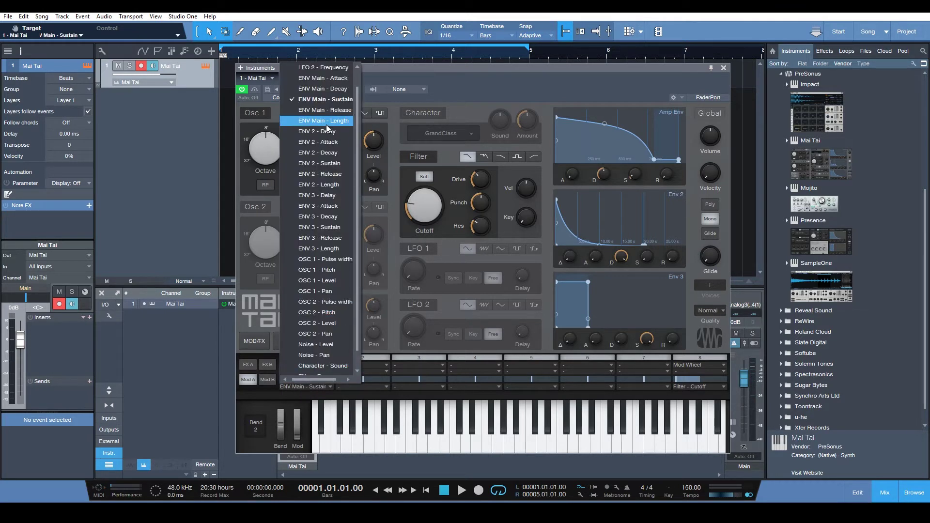
pyautogui.click(330, 103)
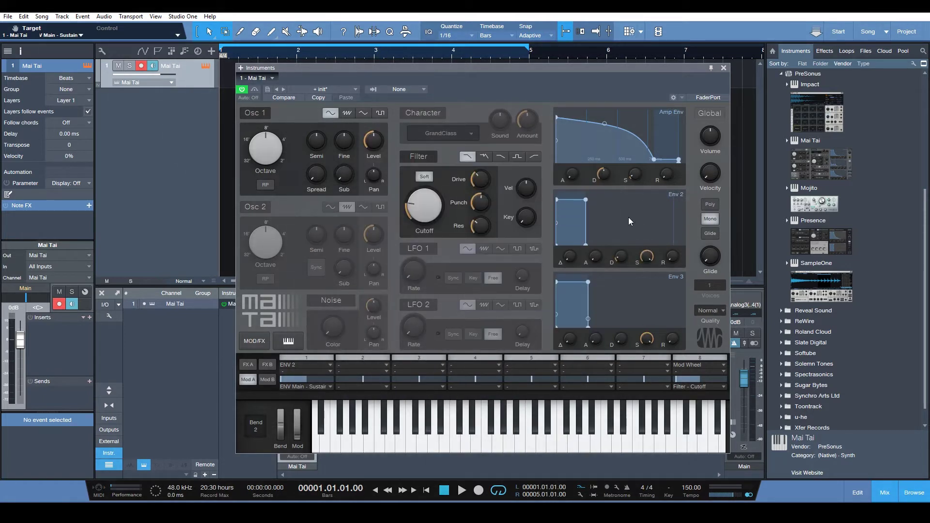
# Shape Env 2 with minimal decay, a very short attack and a moderate release while keeping full sustain.
pyautogui.moveTo(623, 257)
pyautogui.mouseDown()
pyautogui.moveTo(629, 269)
pyautogui.moveTo(670, 249)
pyautogui.moveTo(674, 260)
pyautogui.moveTo(613, 237)
pyautogui.moveTo(628, 236)
pyautogui.moveTo(621, 260)
pyautogui.mouseUp()
pyautogui.moveTo(596, 256); pyautogui.dragTo(594, 279)
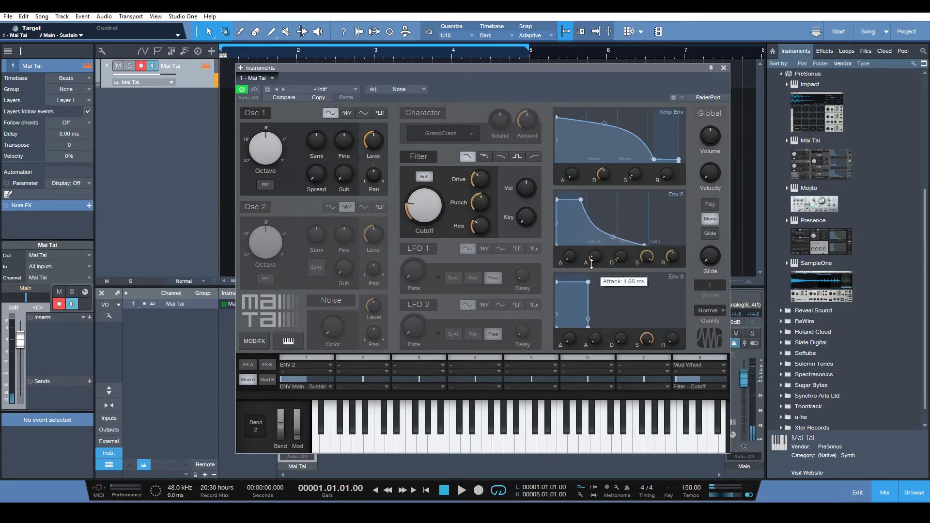
pyautogui.moveTo(660, 259)
pyautogui.mouseDown()
pyautogui.moveTo(655, 296)
pyautogui.moveTo(676, 232)
pyautogui.moveTo(664, 263)
pyautogui.mouseUp()
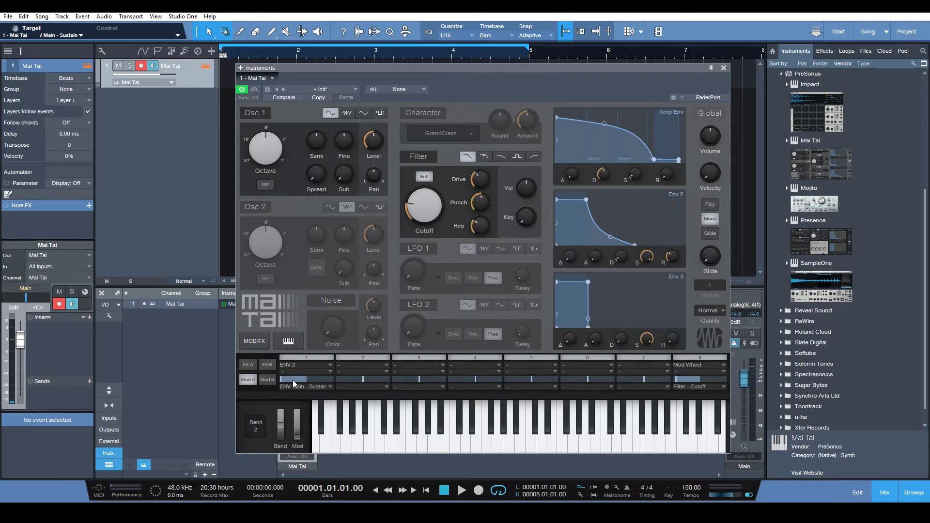
# Zero the ENV 2 modulation amount, fine-tune the low Amp Env sustain, and return the amount to full negative.
pyautogui.doubleClick(306, 382)
pyautogui.moveTo(635, 179); pyautogui.dragTo(634, 186)
pyautogui.moveTo(637, 177); pyautogui.dragTo(637, 172)
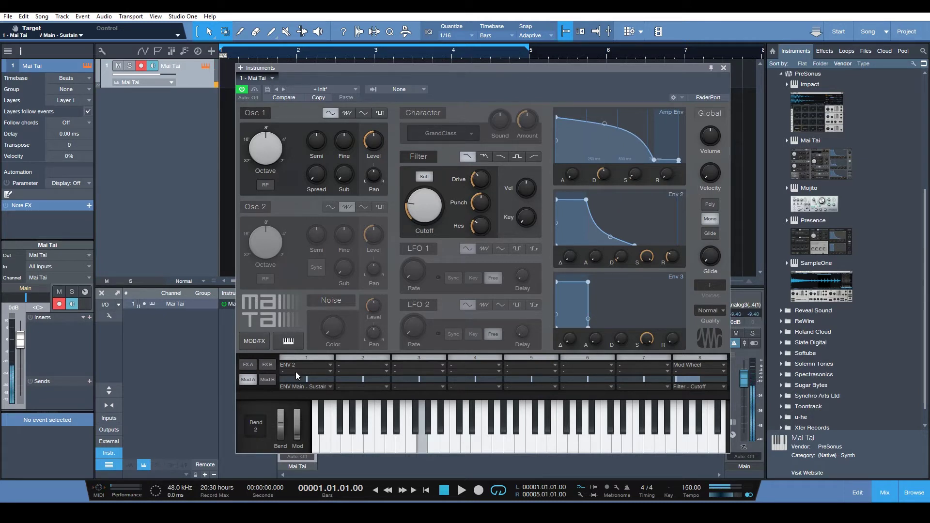
pyautogui.moveTo(304, 378); pyautogui.dragTo(257, 394)
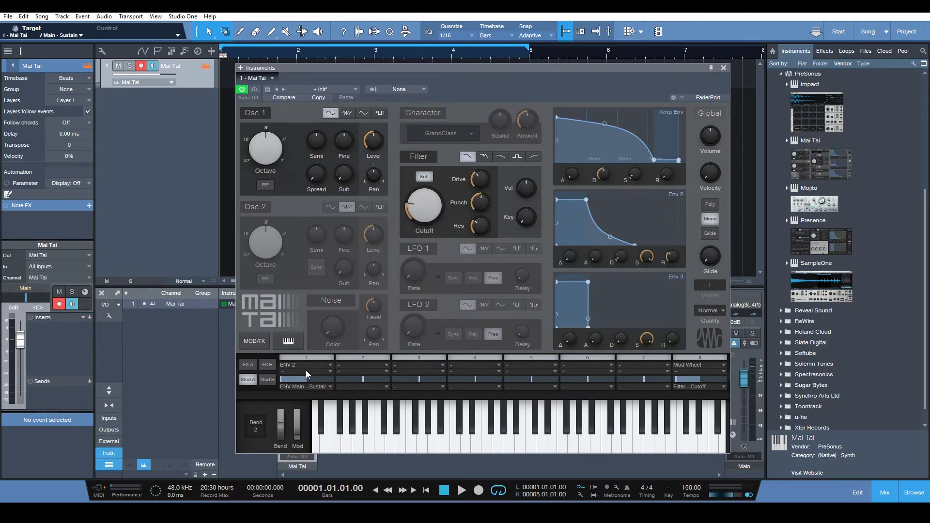
# Show the FX A effects and turn on the reverb, comparing the sound with it off and on.
pyautogui.click(248, 364)
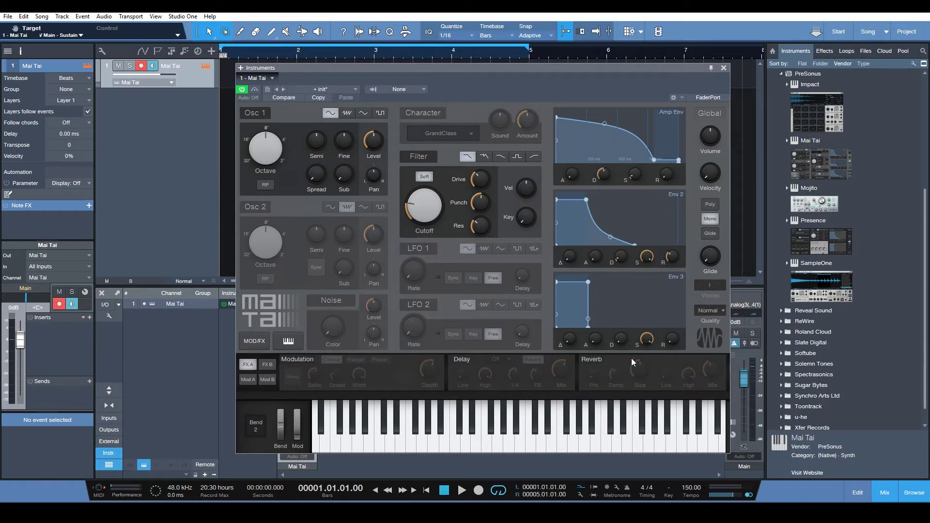
pyautogui.click(594, 359)
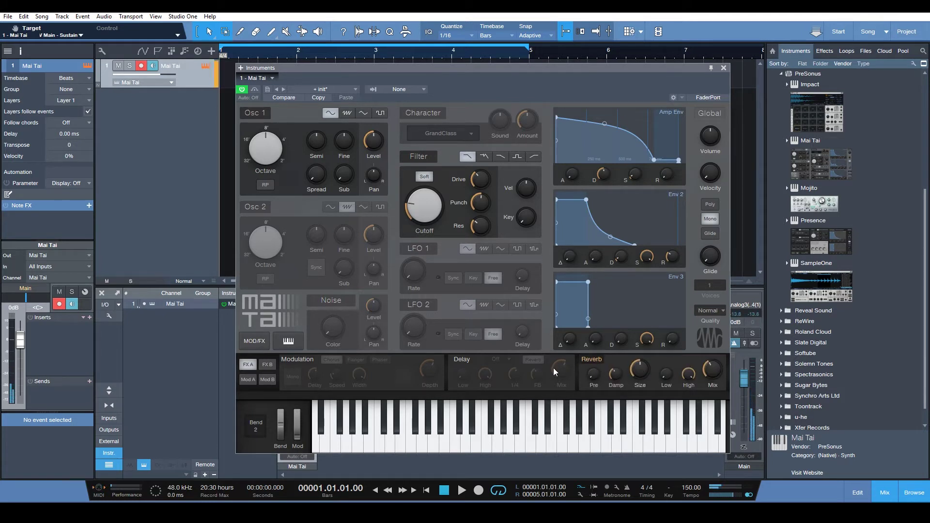
pyautogui.click(589, 360)
pyautogui.click(590, 360)
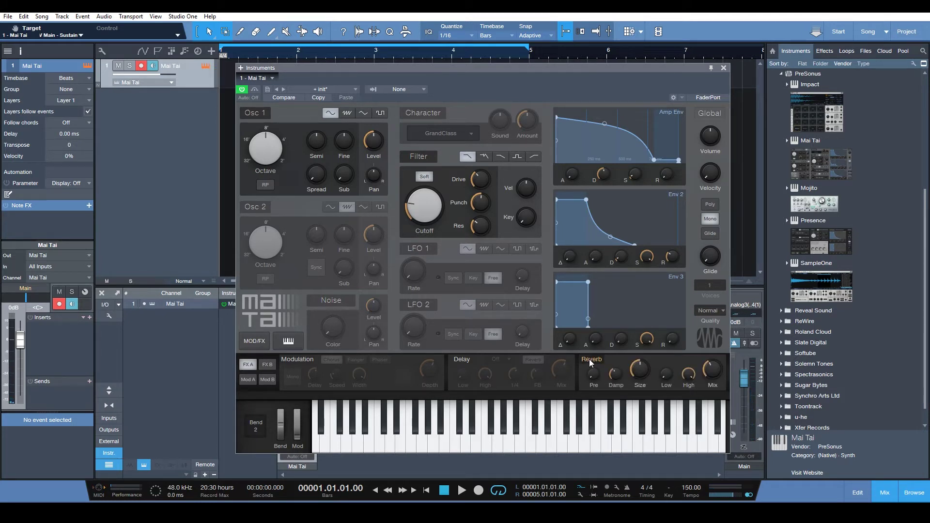
# Adjust the reverb with a minimum Low setting, smaller size, 40 ms pre-delay and a moderate mix.
pyautogui.moveTo(711, 375)
pyautogui.mouseDown()
pyautogui.moveTo(711, 385)
pyautogui.moveTo(710, 372)
pyautogui.mouseUp()
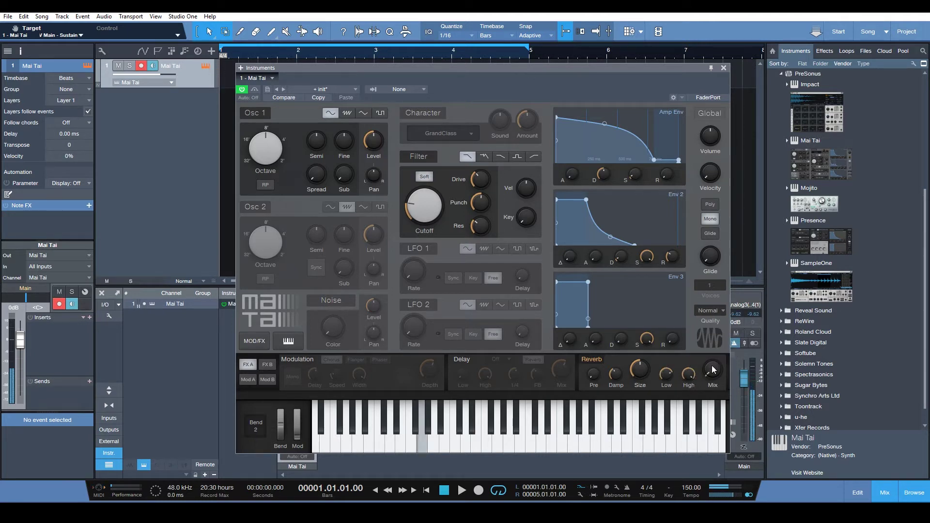
pyautogui.moveTo(666, 374); pyautogui.dragTo(662, 453)
pyautogui.moveTo(640, 372); pyautogui.dragTo(642, 400)
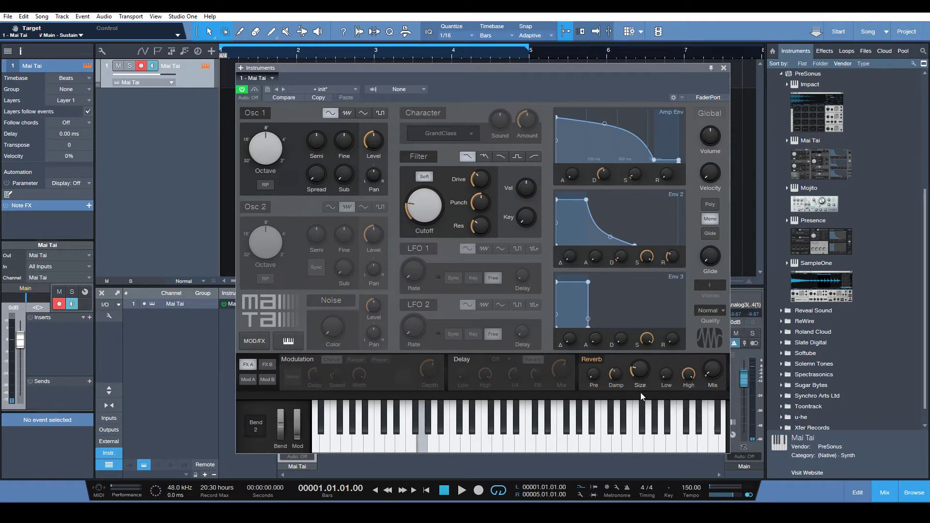
pyautogui.moveTo(597, 378); pyautogui.dragTo(598, 368)
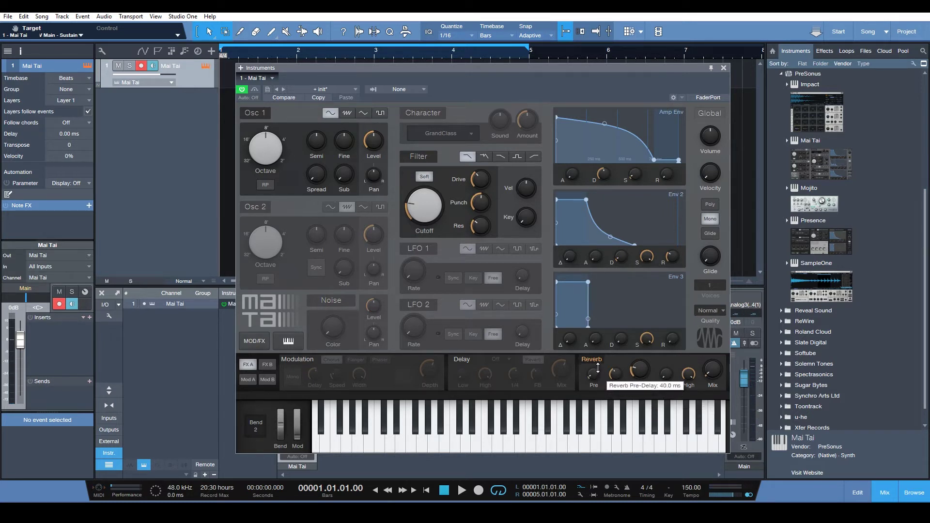
pyautogui.moveTo(709, 372); pyautogui.dragTo(709, 360)
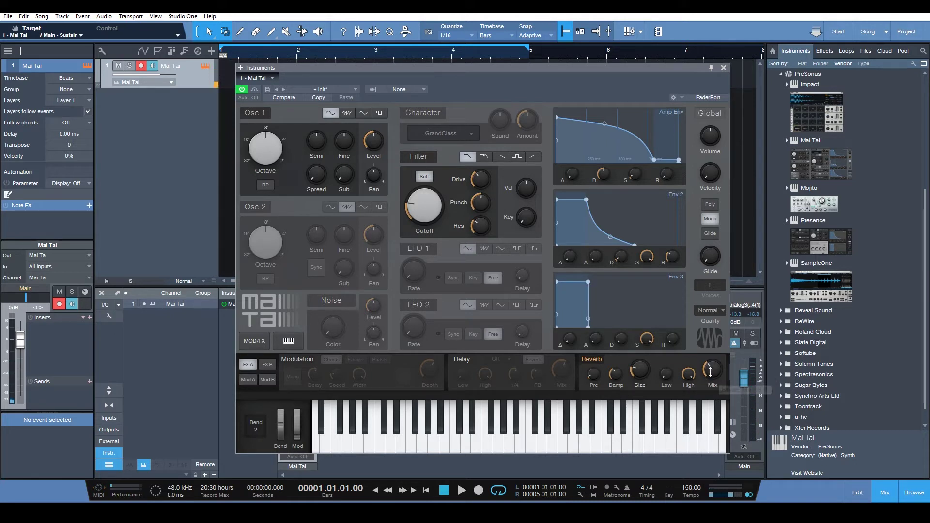
pyautogui.moveTo(712, 372); pyautogui.dragTo(711, 387)
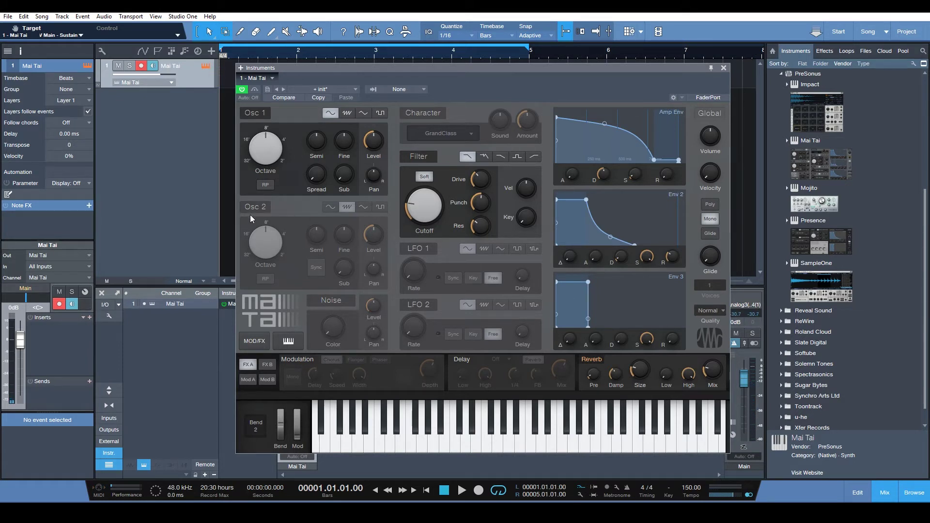
# Enable Osc 2, detune it slightly with its fine tuning, and add a small amount of sub.
pyautogui.click(261, 206)
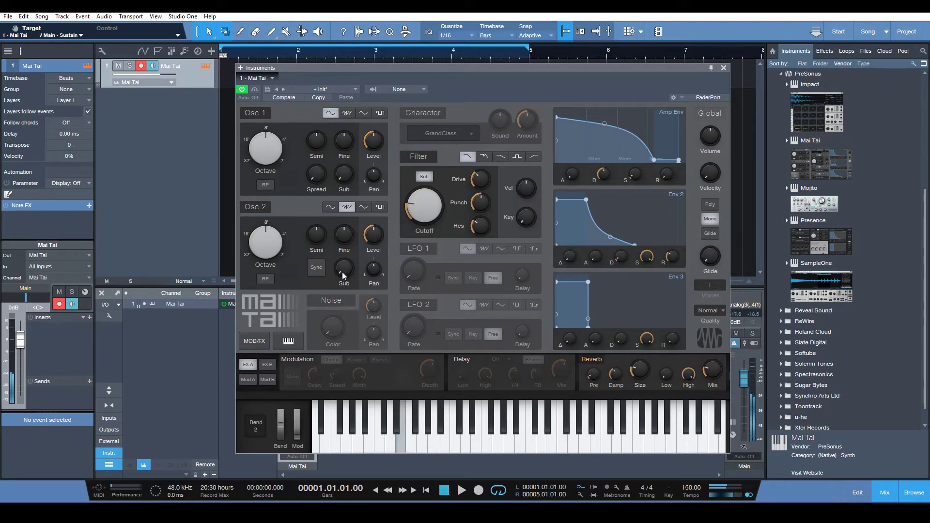
pyautogui.moveTo(342, 272); pyautogui.dragTo(341, 260)
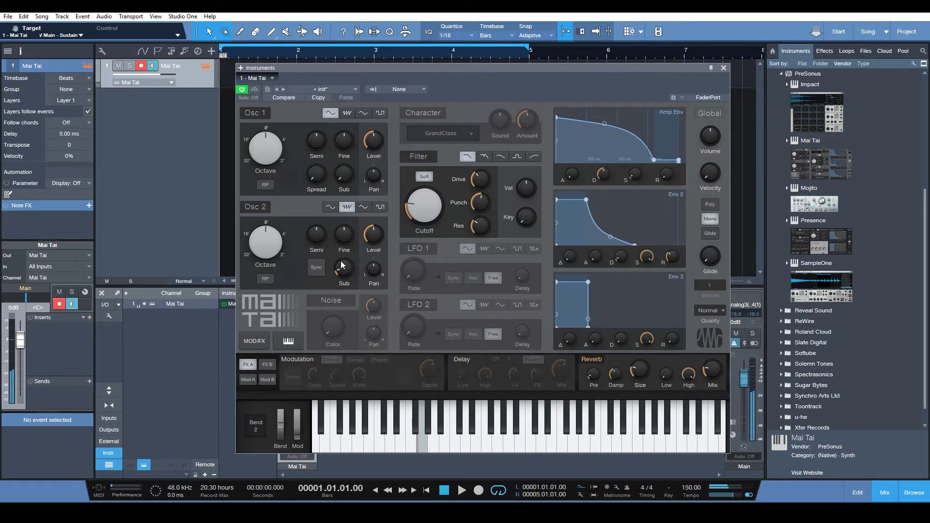
pyautogui.moveTo(342, 265); pyautogui.dragTo(348, 288)
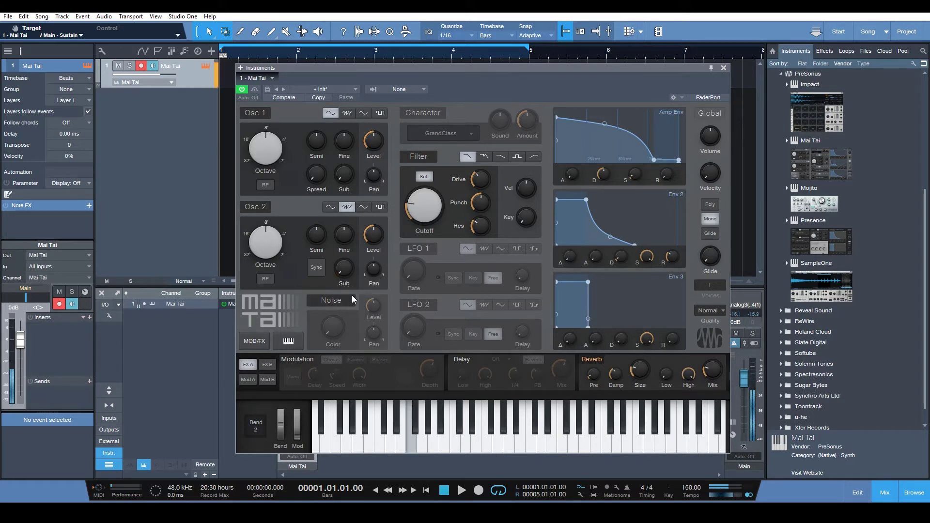
pyautogui.moveTo(344, 237); pyautogui.dragTo(342, 238)
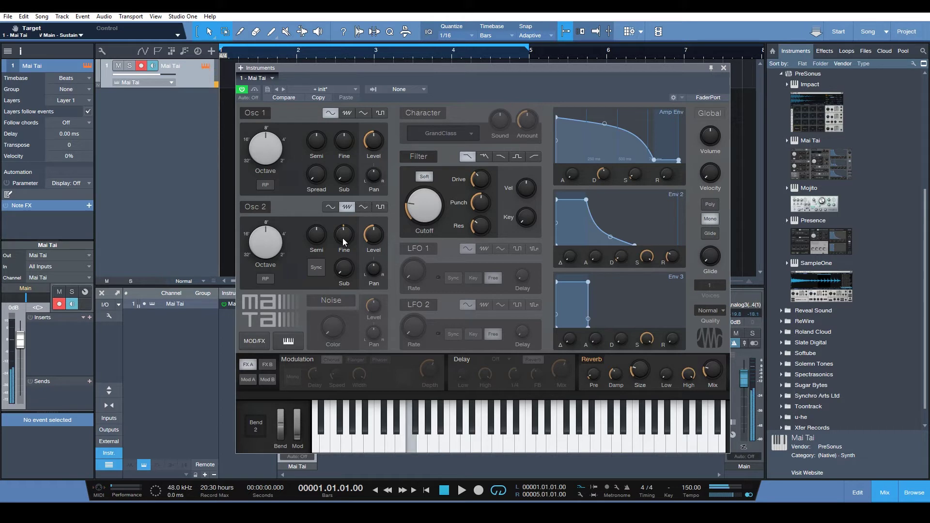
pyautogui.moveTo(345, 270); pyautogui.dragTo(347, 267)
# Switch the filter to the third filter type and lower its cutoff slightly.
pyautogui.click(502, 156)
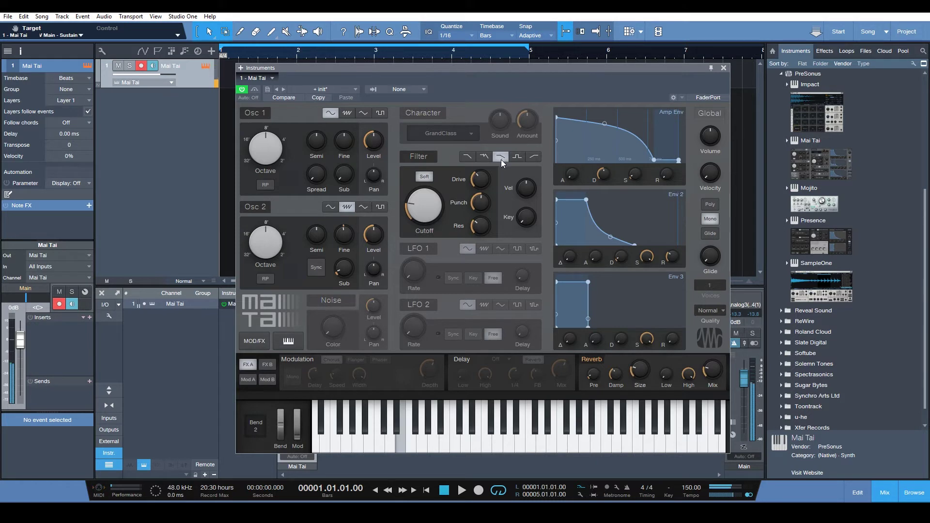
pyautogui.moveTo(425, 208); pyautogui.dragTo(435, 237)
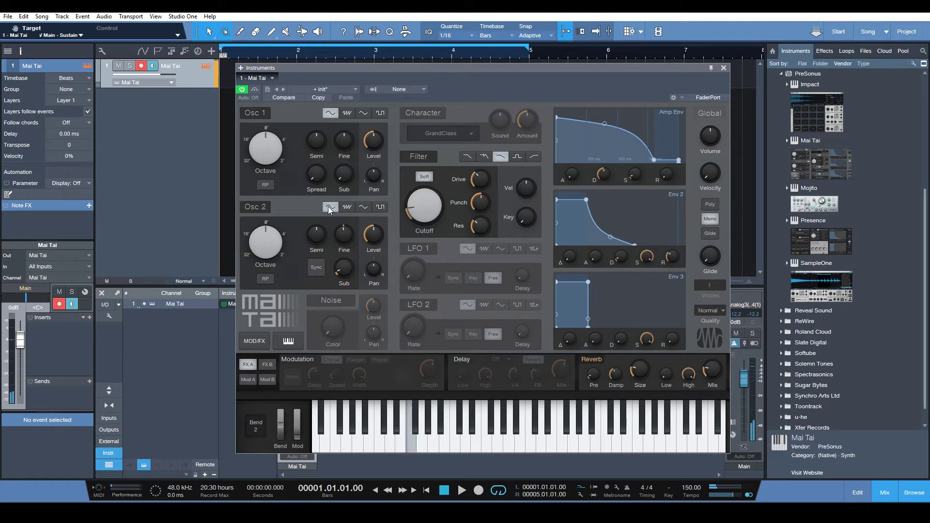
# Use a sine wave for Osc 2 with its octave at 16', and raise Osc 1's octave to 4'.
pyautogui.moveTo(258, 252); pyautogui.dragTo(260, 263)
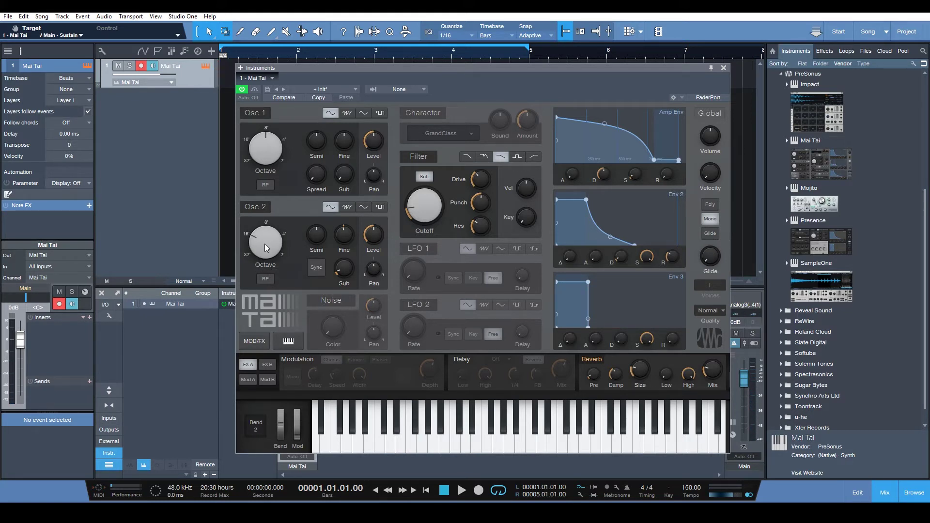
pyautogui.moveTo(268, 242)
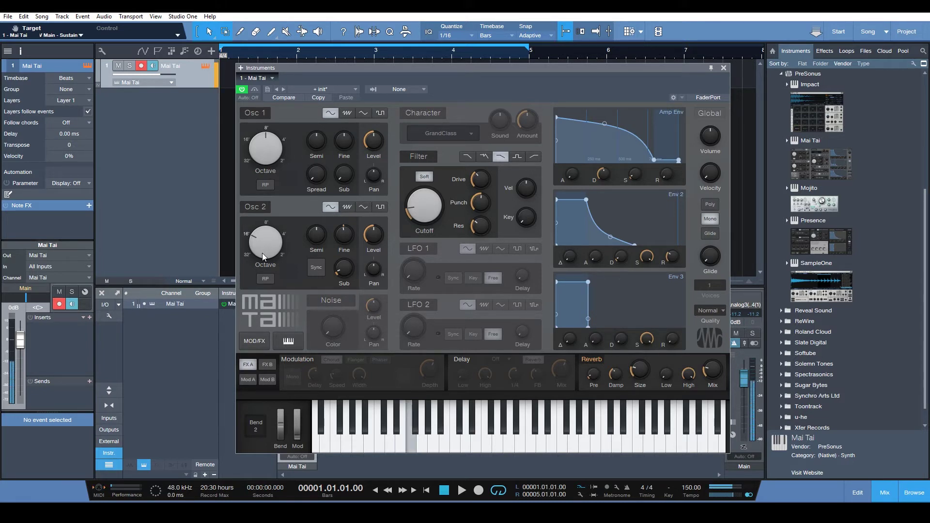
pyautogui.moveTo(269, 247); pyautogui.dragTo(266, 269)
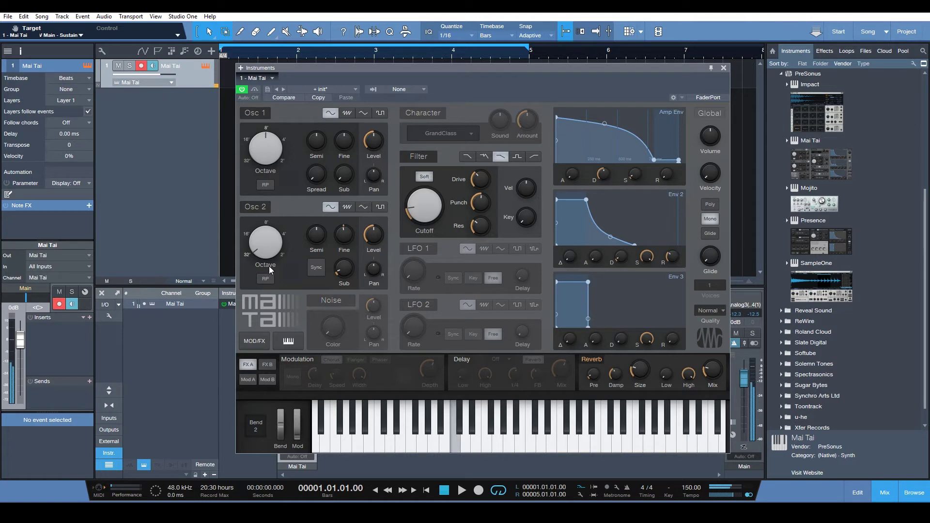
pyautogui.moveTo(273, 252); pyautogui.dragTo(269, 234)
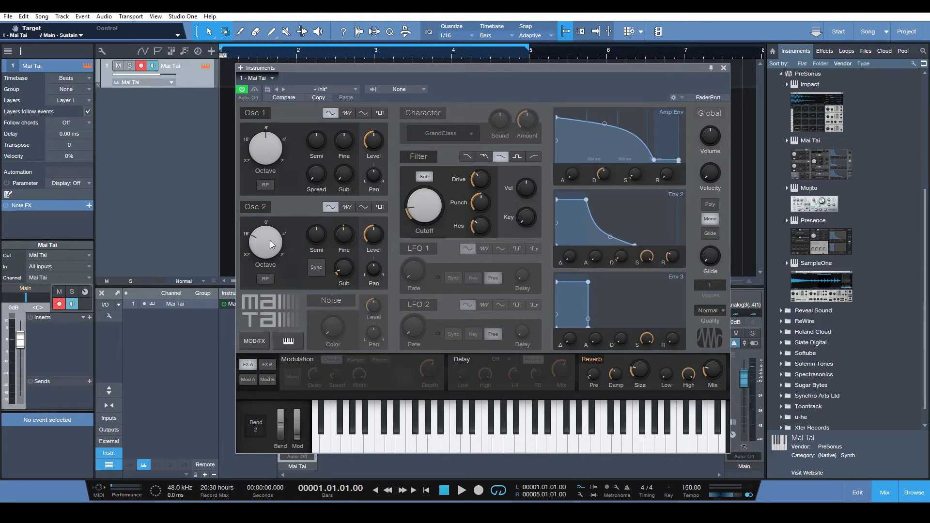
pyautogui.moveTo(258, 164); pyautogui.dragTo(263, 108)
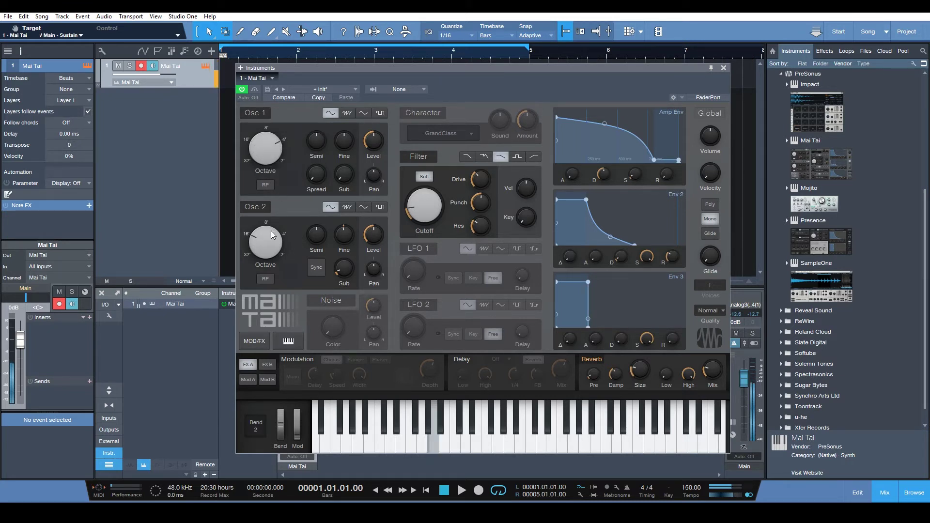
# Try Osc 2's octave at 4' and settle on 8'.
pyautogui.moveTo(271, 241)
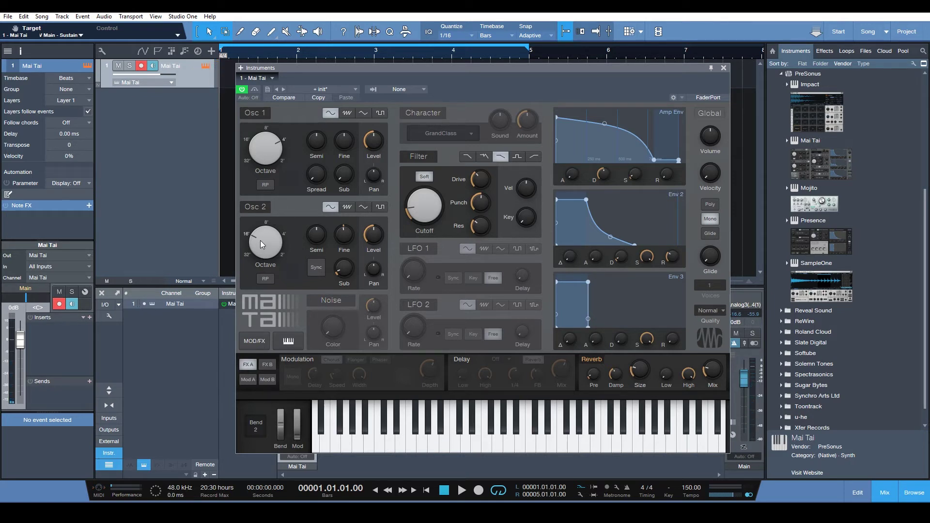
pyautogui.moveTo(261, 241); pyautogui.dragTo(279, 217)
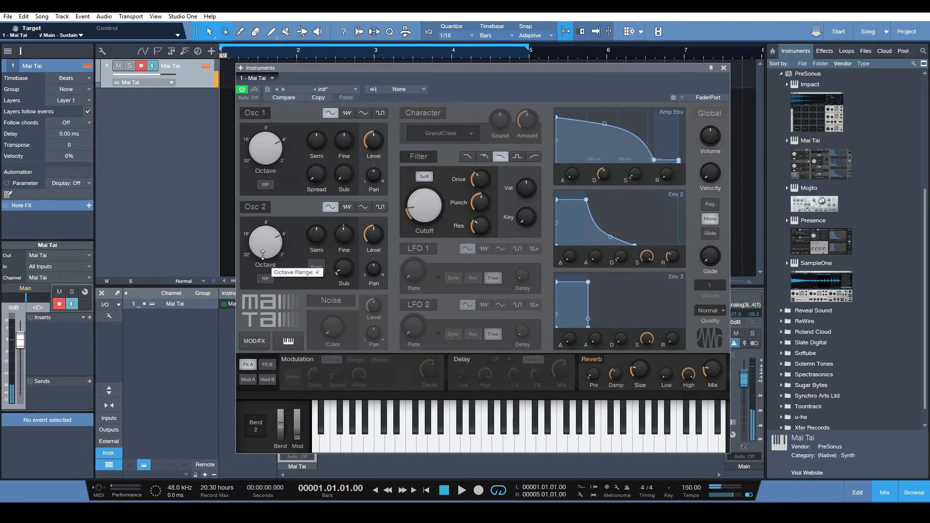
pyautogui.moveTo(263, 255); pyautogui.dragTo(265, 260)
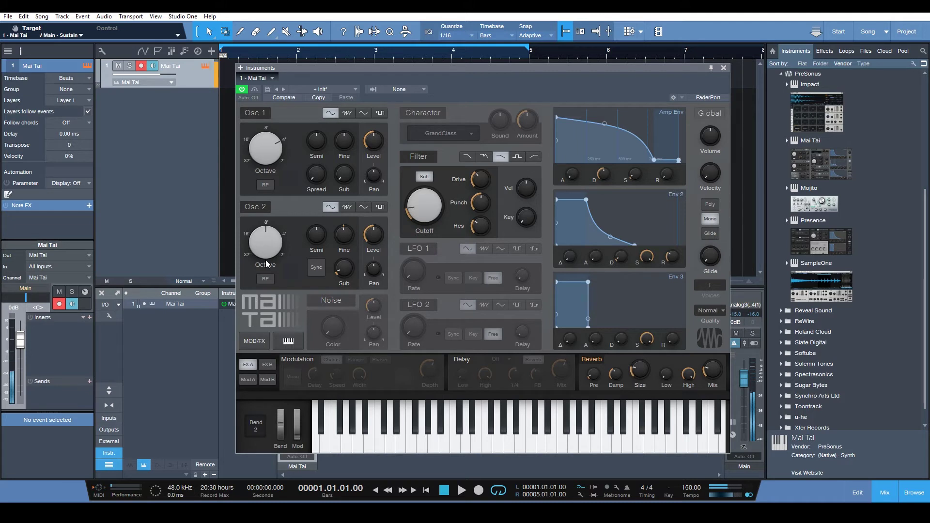
pyautogui.rightClick(269, 251)
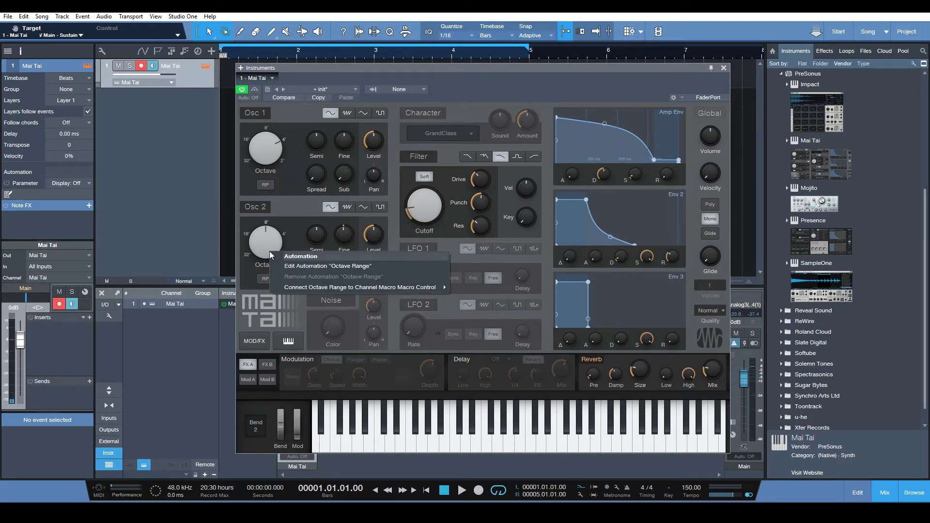
pyautogui.click(487, 87)
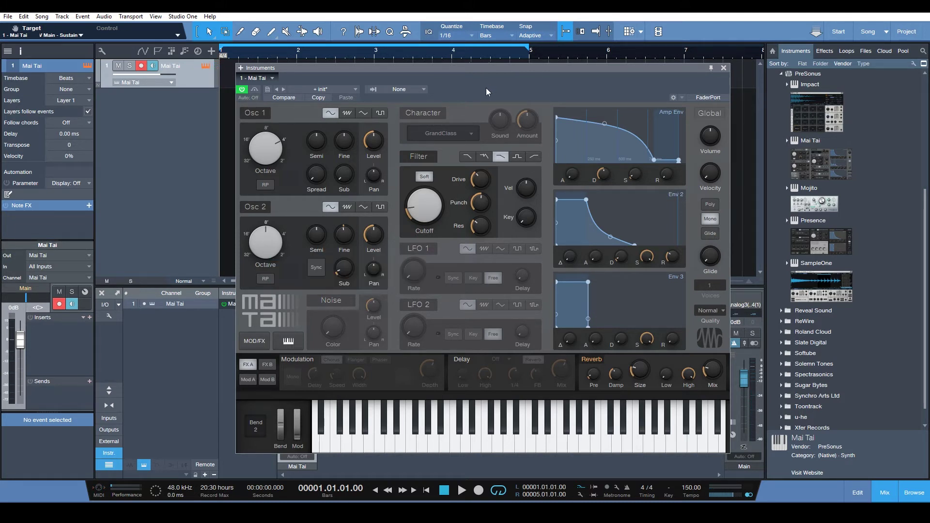
pyautogui.moveTo(427, 69); pyautogui.dragTo(432, 76)
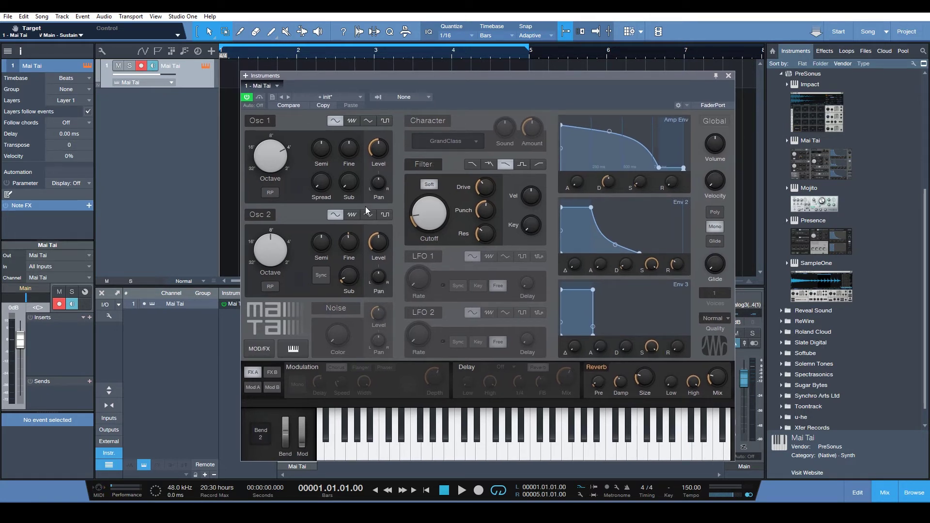
pyautogui.moveTo(374, 78); pyautogui.dragTo(351, 70)
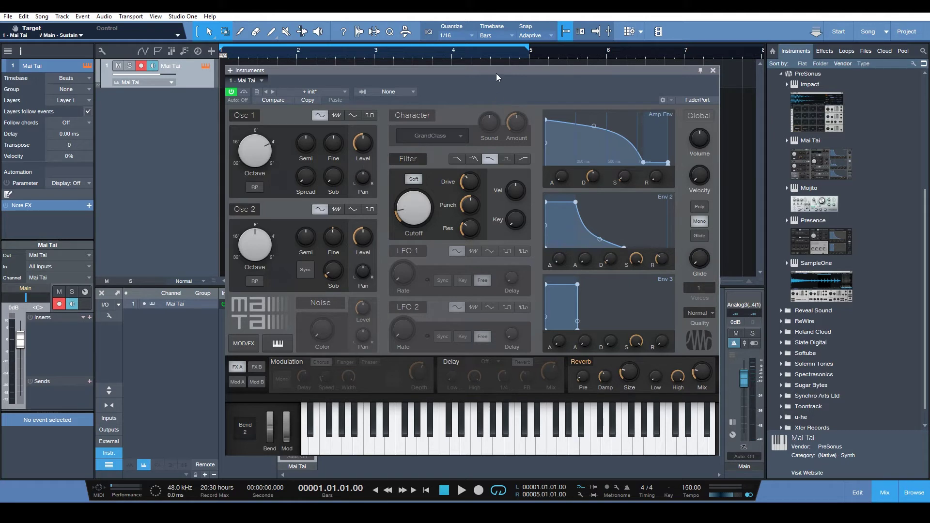
pyautogui.moveTo(496, 74); pyautogui.dragTo(493, 69)
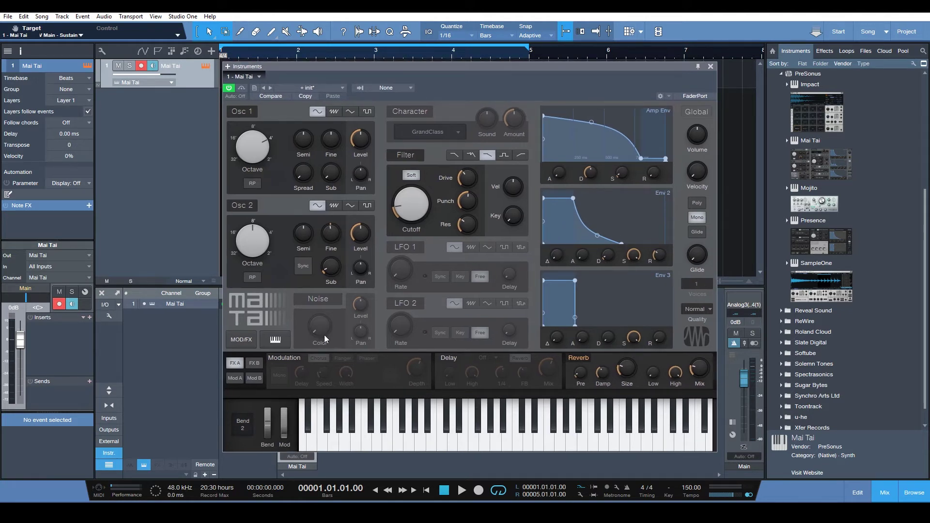
# Enable the distortion effect and switch its type to Transistor.
pyautogui.click(253, 364)
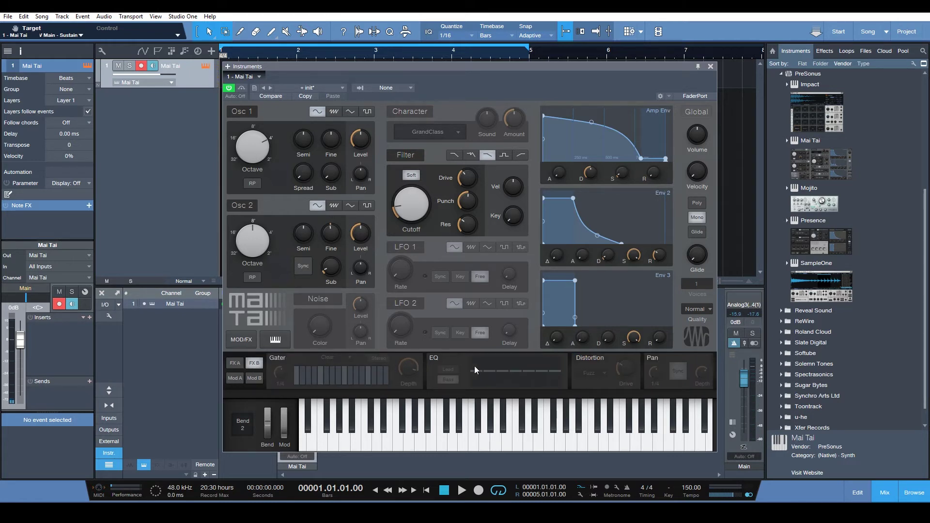
pyautogui.click(585, 358)
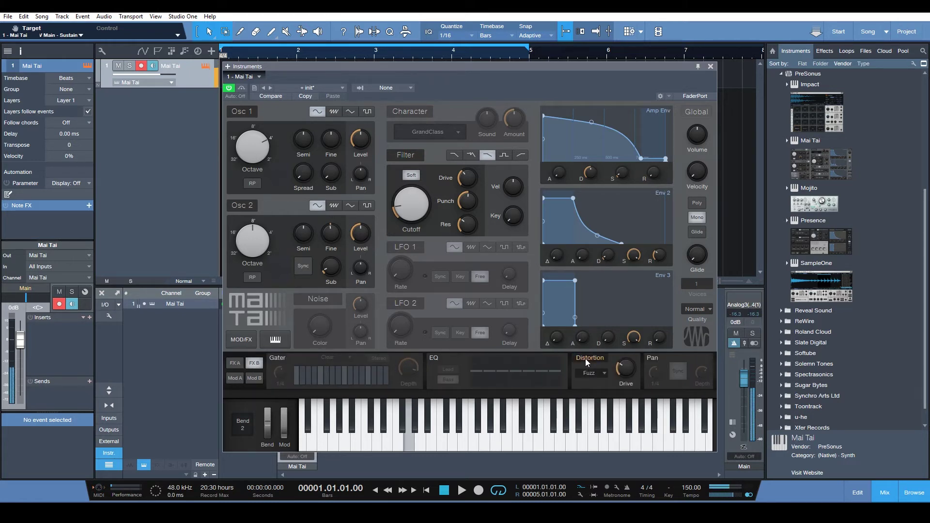
pyautogui.click(598, 374)
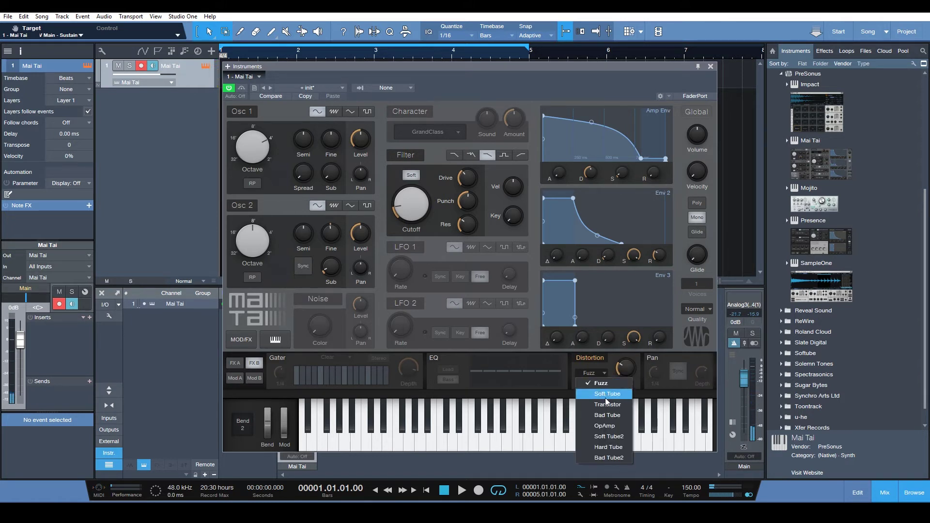
pyautogui.click(609, 406)
# Audition the Bad Tube, Soft Tube2, Hard Tube, Bad Tube2 and Soft Tube distortion types, returning to Bad Tube.
pyautogui.click(594, 374)
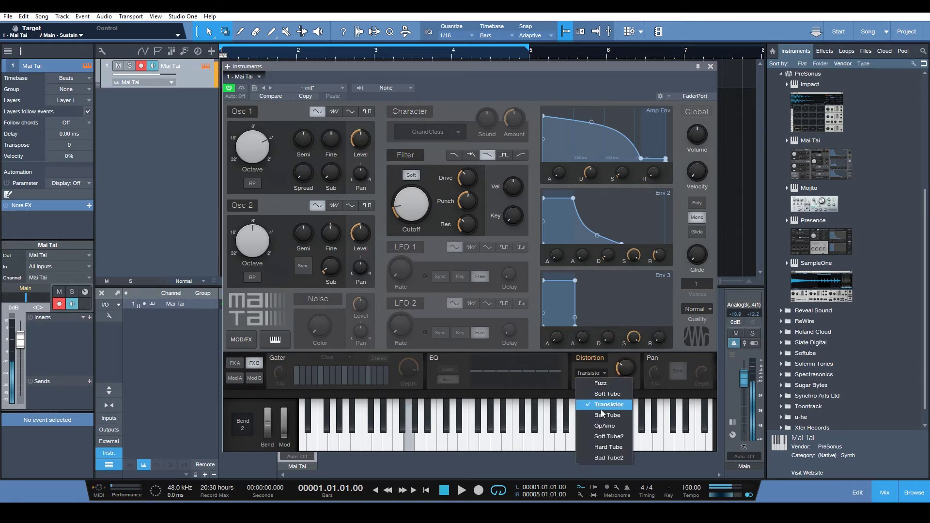
pyautogui.click(607, 416)
pyautogui.click(595, 374)
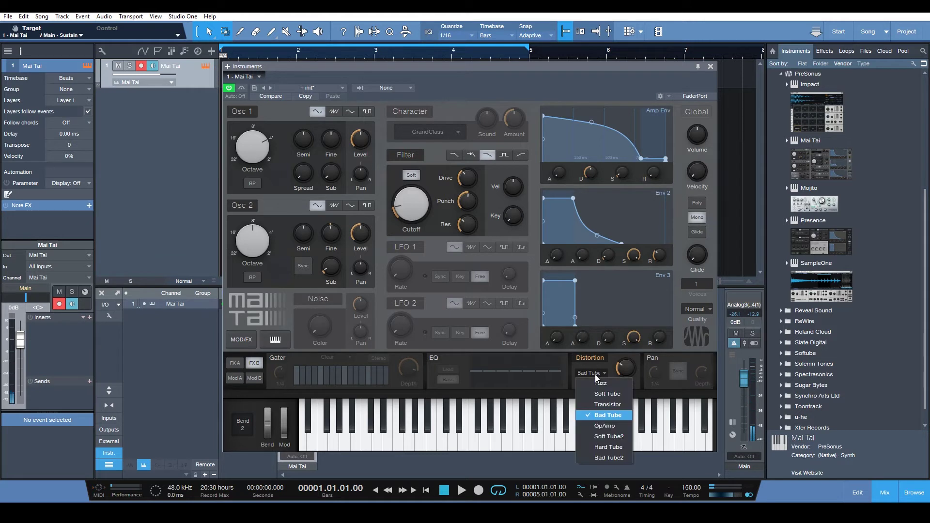
pyautogui.click(614, 437)
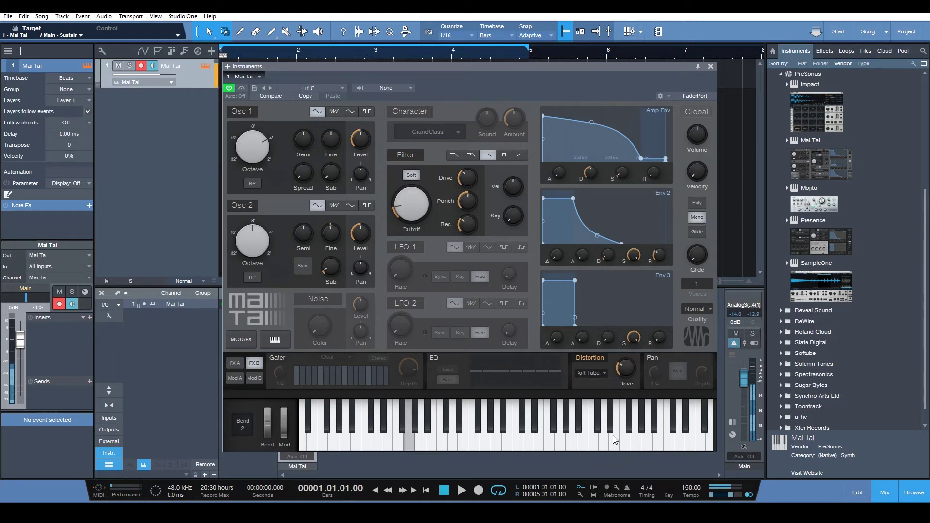
pyautogui.click(594, 373)
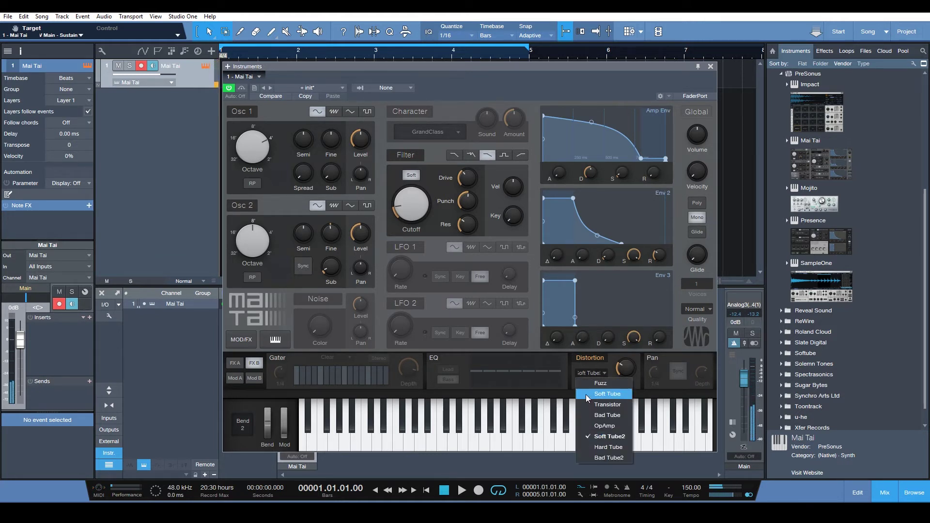
pyautogui.click(597, 448)
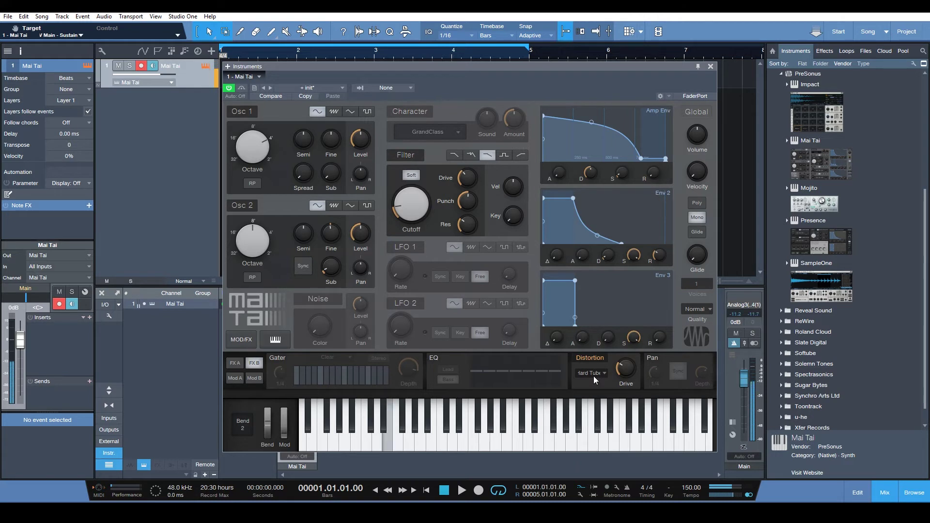
pyautogui.click(595, 376)
pyautogui.click(600, 459)
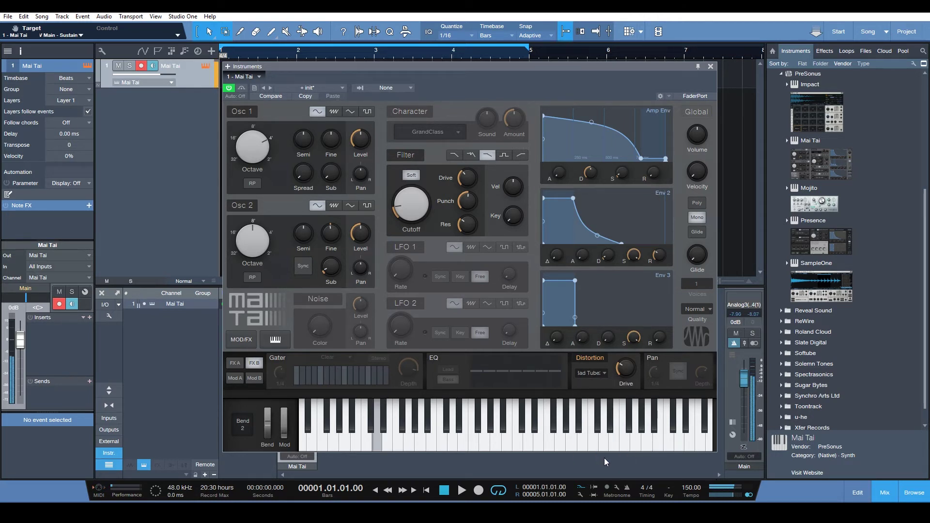
pyautogui.click(600, 374)
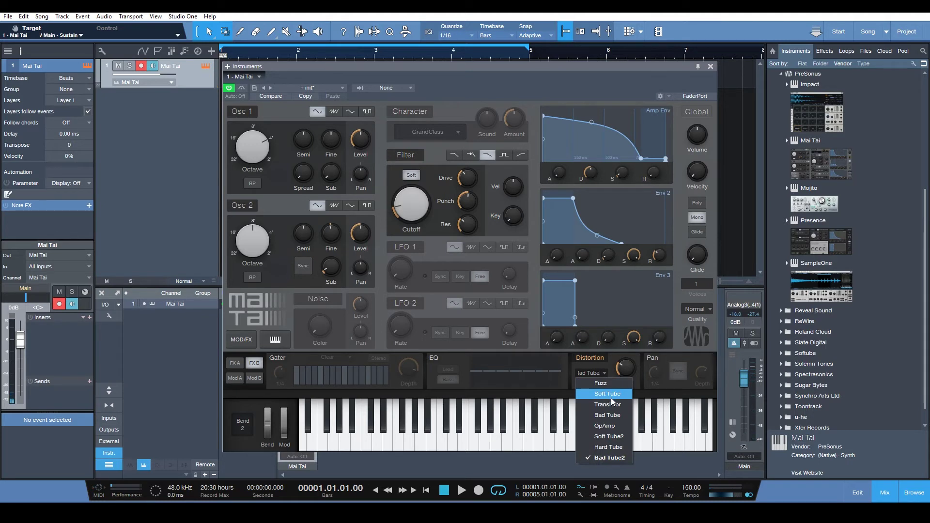
pyautogui.click(611, 397)
pyautogui.click(594, 374)
pyautogui.click(609, 414)
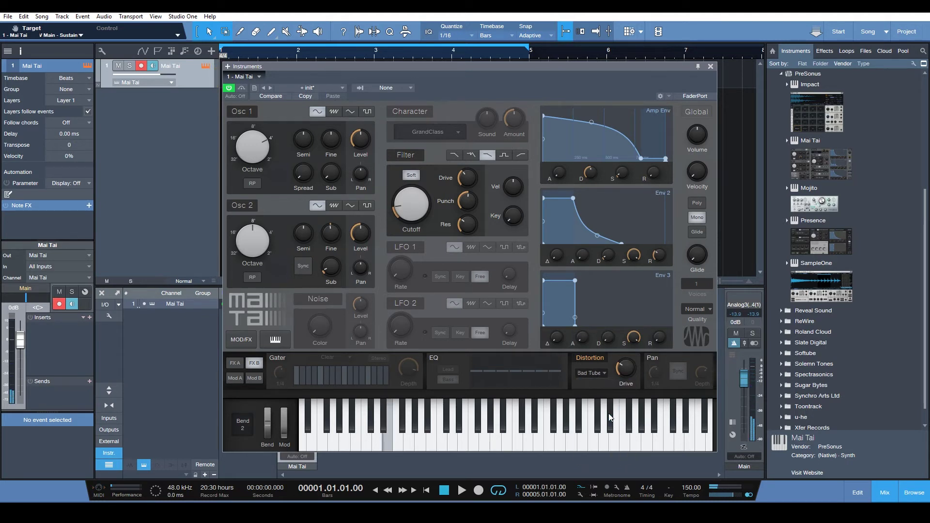
# Set the distortion type to Bad Tube2 and adjust its drive slightly.
pyautogui.click(591, 374)
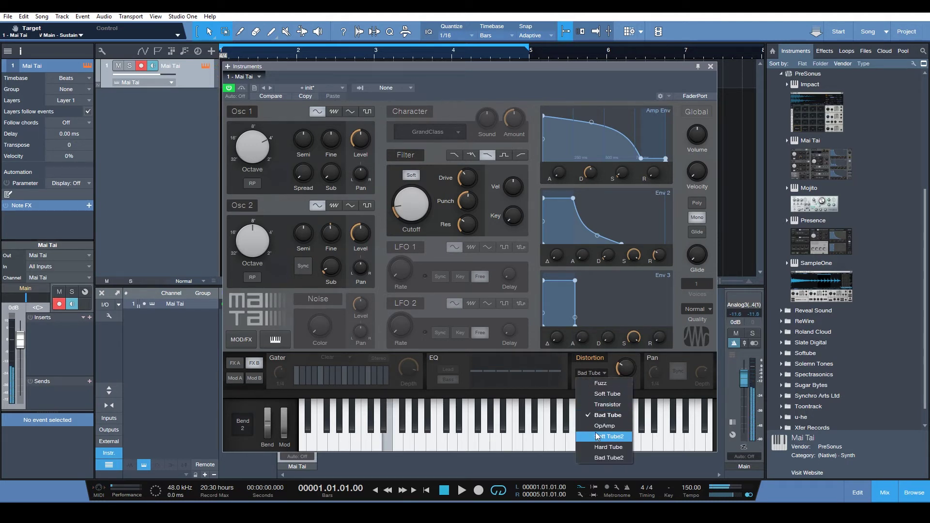
pyautogui.click(603, 458)
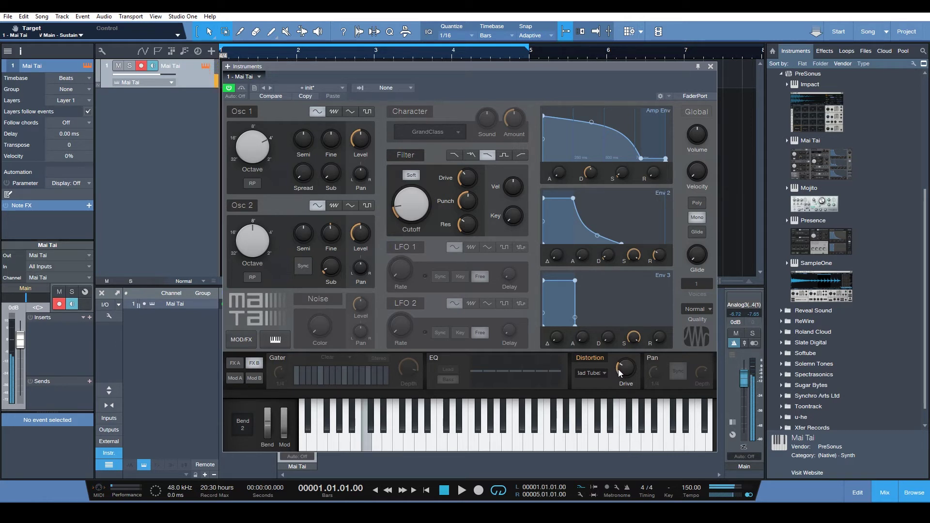
pyautogui.moveTo(619, 370)
pyautogui.mouseDown()
pyautogui.moveTo(624, 350)
pyautogui.moveTo(623, 378)
pyautogui.moveTo(625, 367)
pyautogui.mouseUp()
# Enable the EQ and shape it by boosting the first and fifth bands and cutting the 400 Hz, fourth and two highest bands.
pyautogui.click(432, 358)
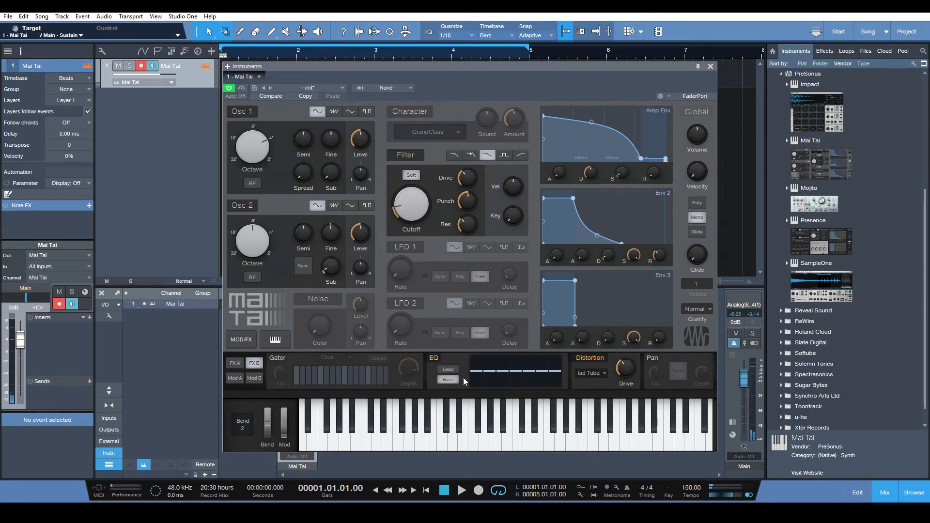
pyautogui.moveTo(480, 371); pyautogui.dragTo(479, 364)
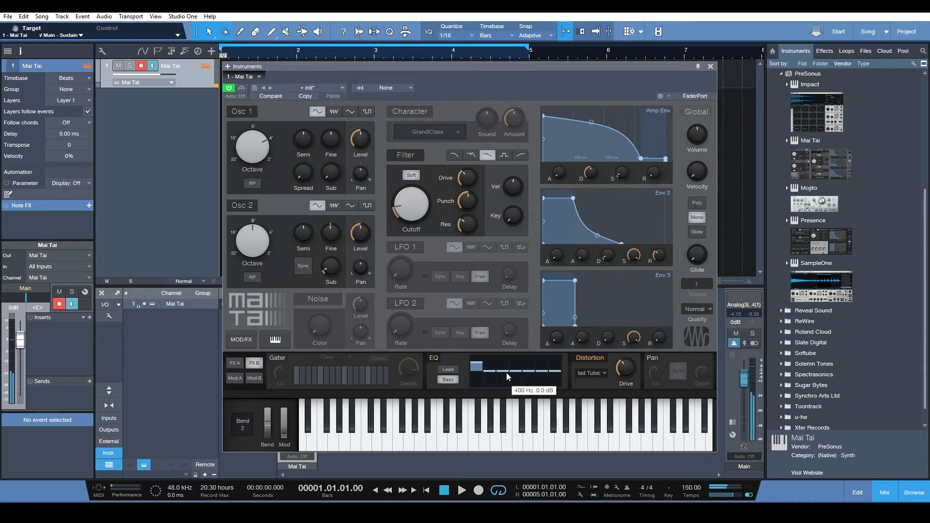
pyautogui.scroll(-3, 507, 373)
pyautogui.moveTo(505, 374); pyautogui.dragTo(513, 383)
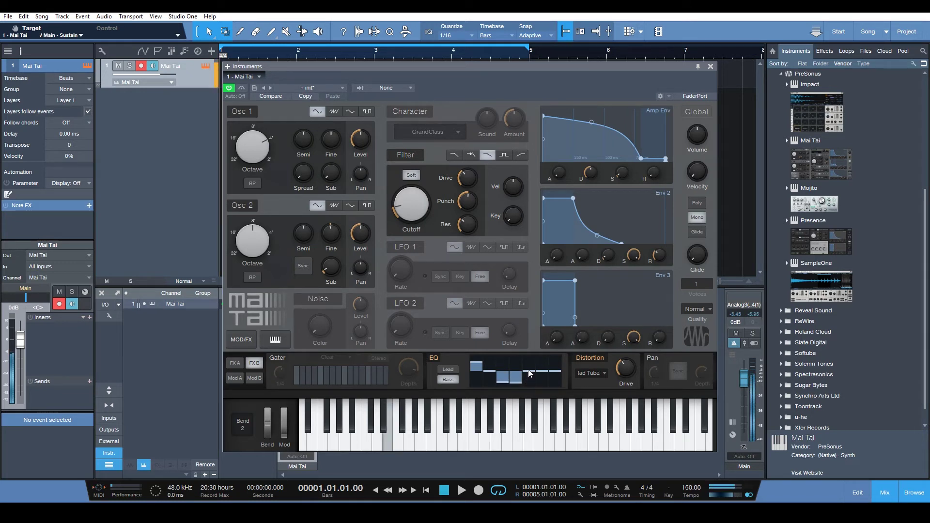
pyautogui.moveTo(530, 373); pyautogui.dragTo(526, 366)
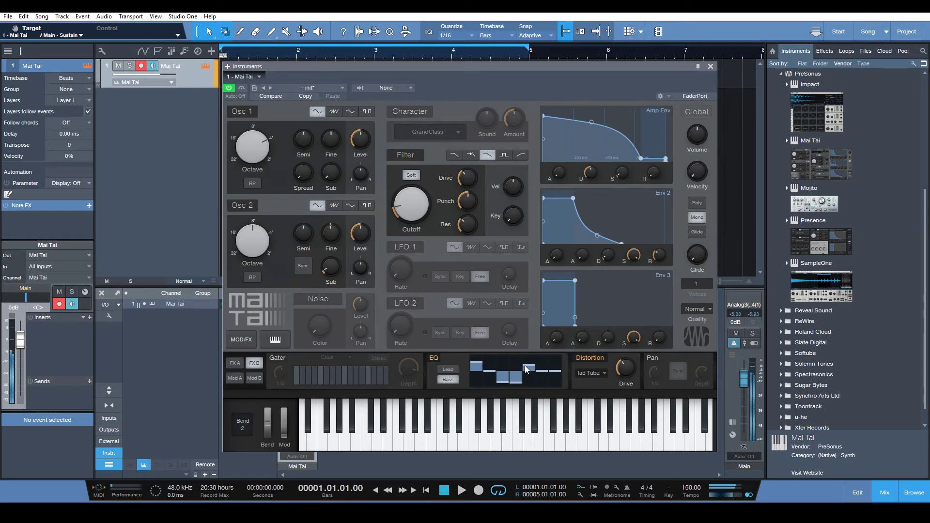
pyautogui.moveTo(541, 370); pyautogui.dragTo(554, 383)
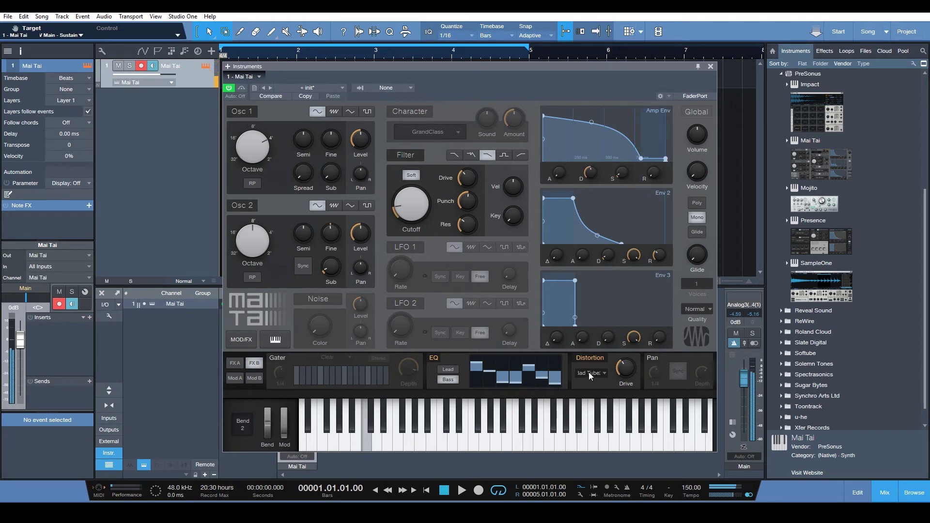
pyautogui.moveTo(622, 359)
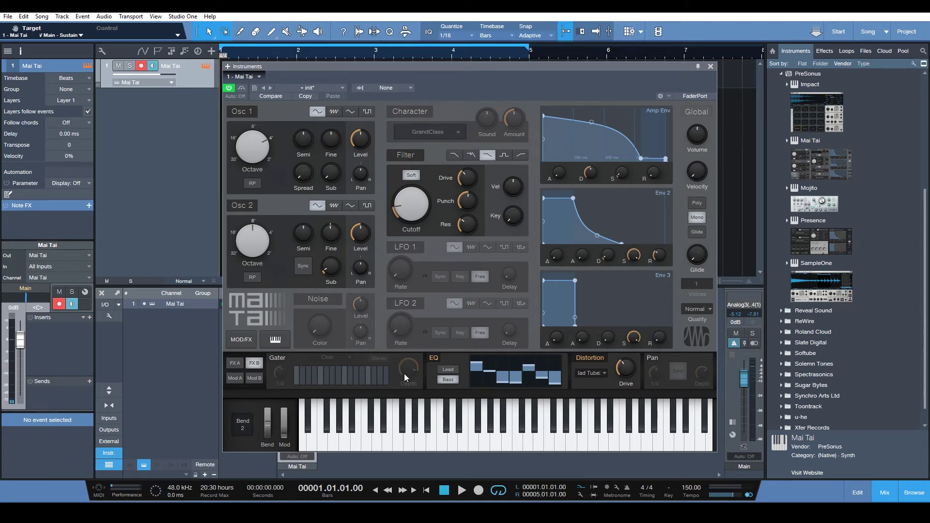
pyautogui.click(236, 363)
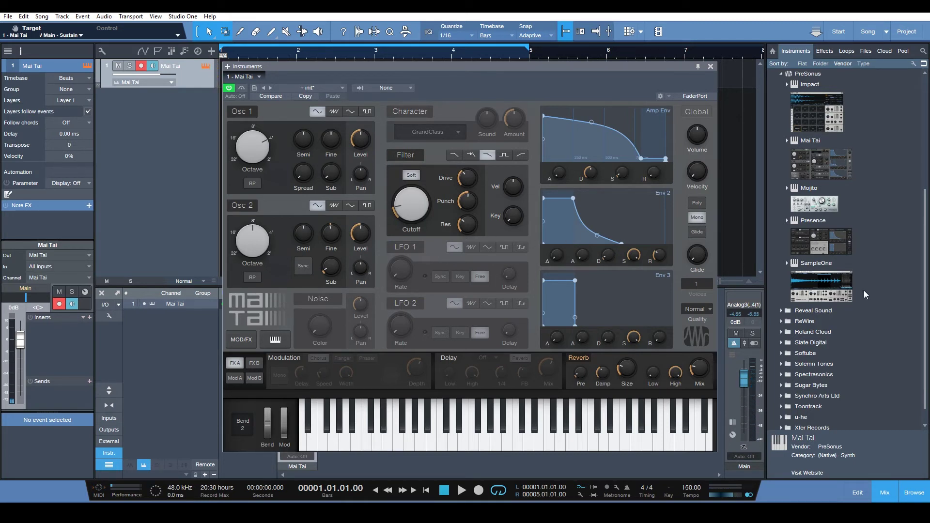
# Audition the High, Supreme, 80s and Normal quality levels.
pyautogui.click(695, 309)
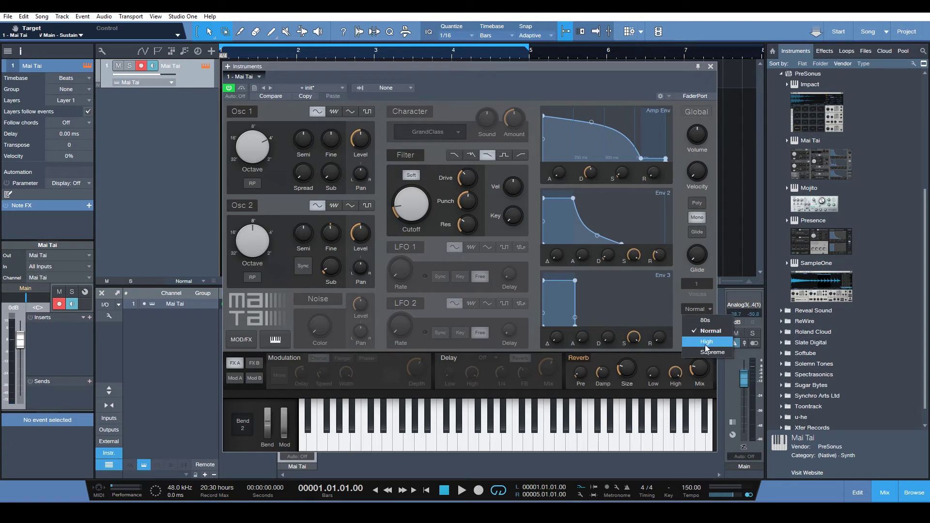
pyautogui.click(705, 346)
pyautogui.click(703, 310)
pyautogui.click(711, 354)
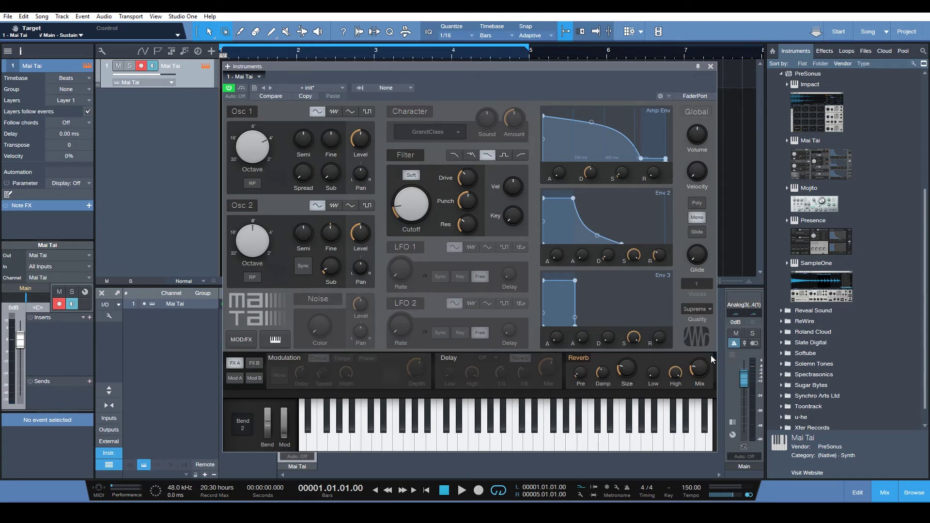
pyautogui.click(697, 309)
pyautogui.click(707, 324)
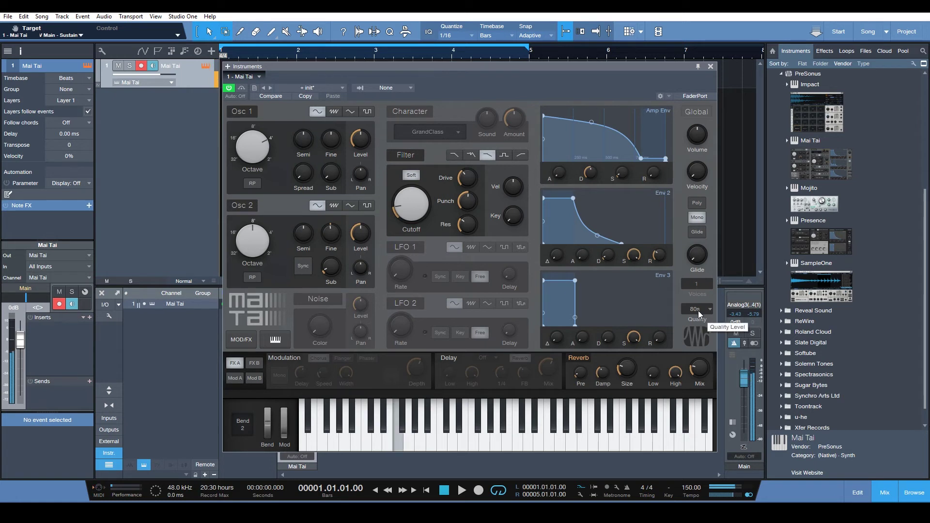
pyautogui.click(699, 314)
pyautogui.click(698, 331)
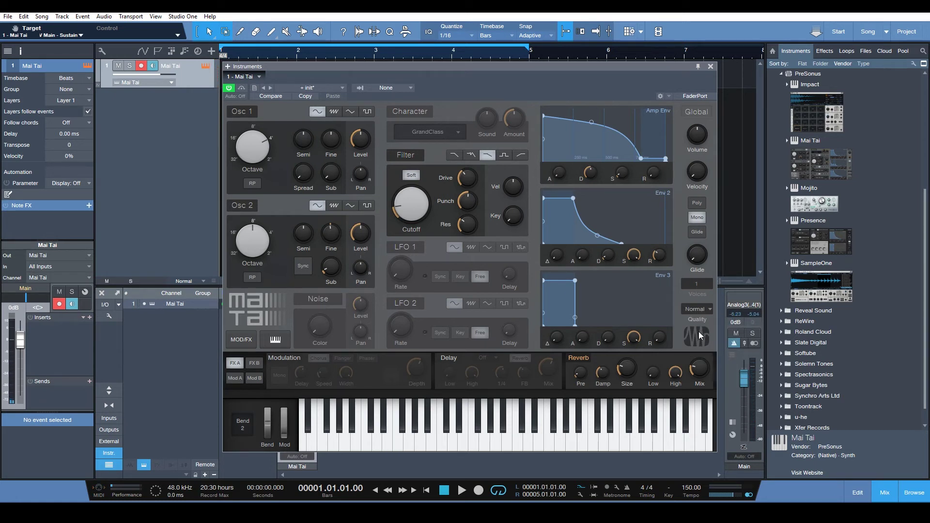
# Compare the Supreme quality level once more and settle on 80s.
pyautogui.click(695, 313)
pyautogui.click(702, 347)
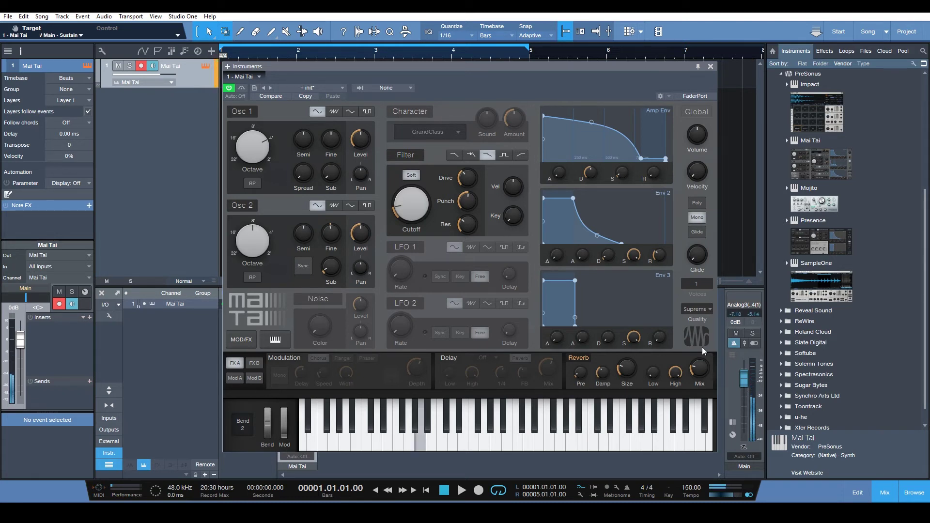
pyautogui.click(696, 308)
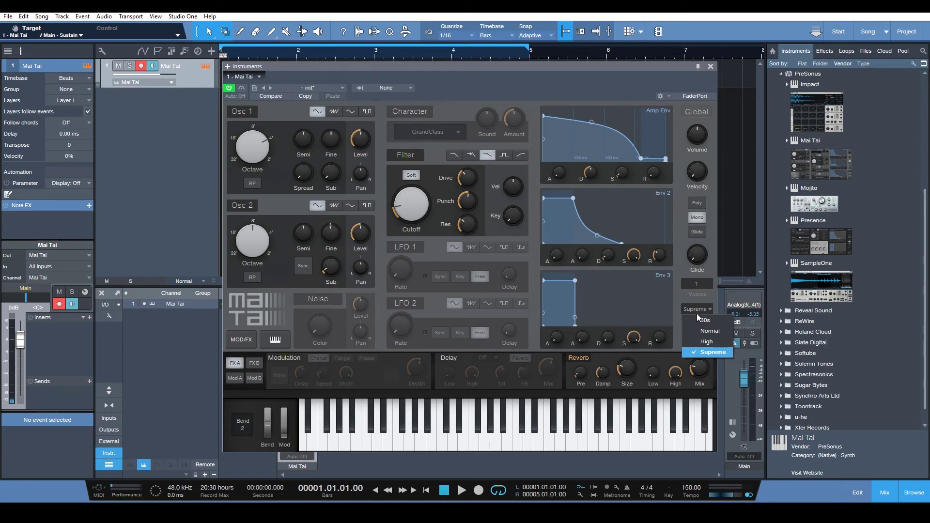
pyautogui.click(702, 320)
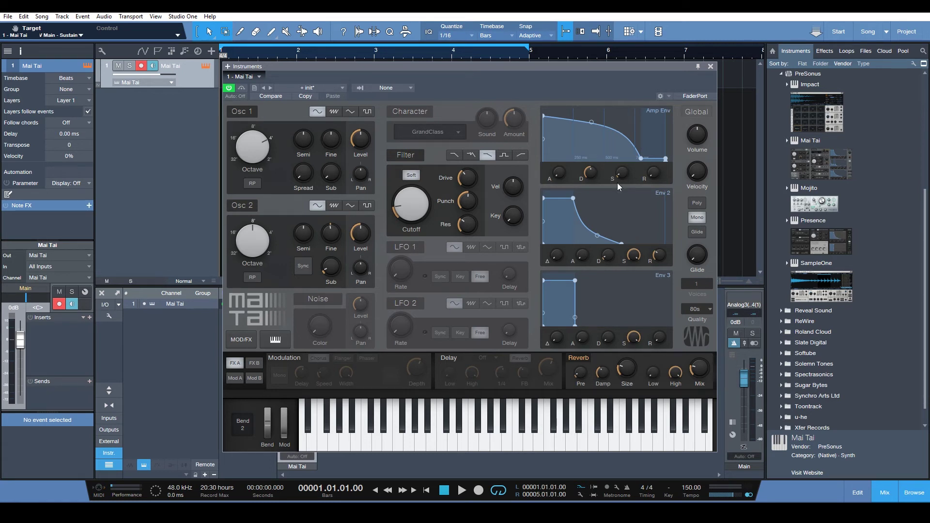
# Review the Mod A matrix, the FX A and FX B pages, and the automation options of the distortion's Drive.
pyautogui.click(235, 381)
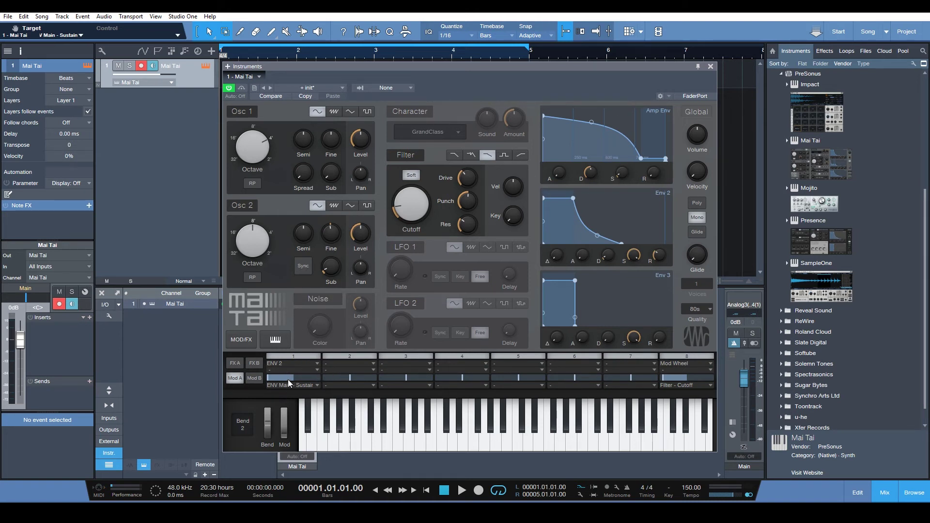
pyautogui.click(234, 367)
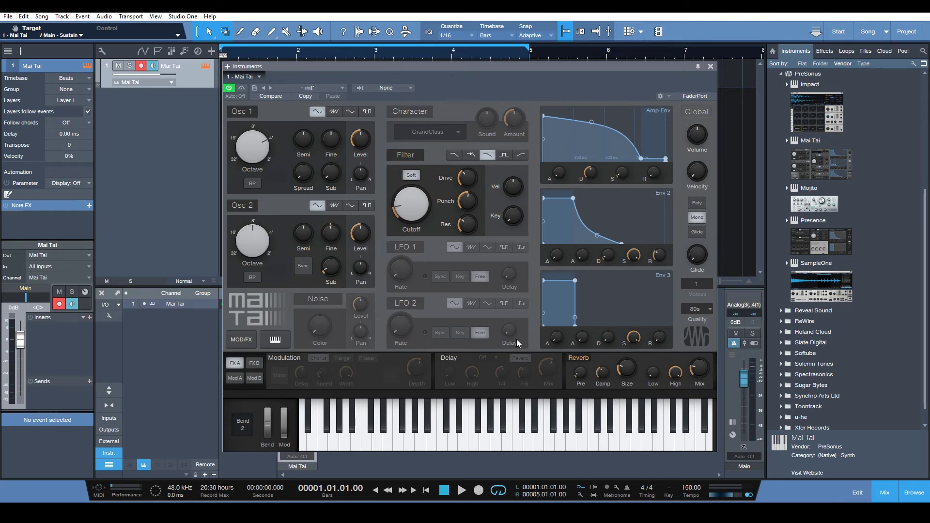
pyautogui.click(256, 364)
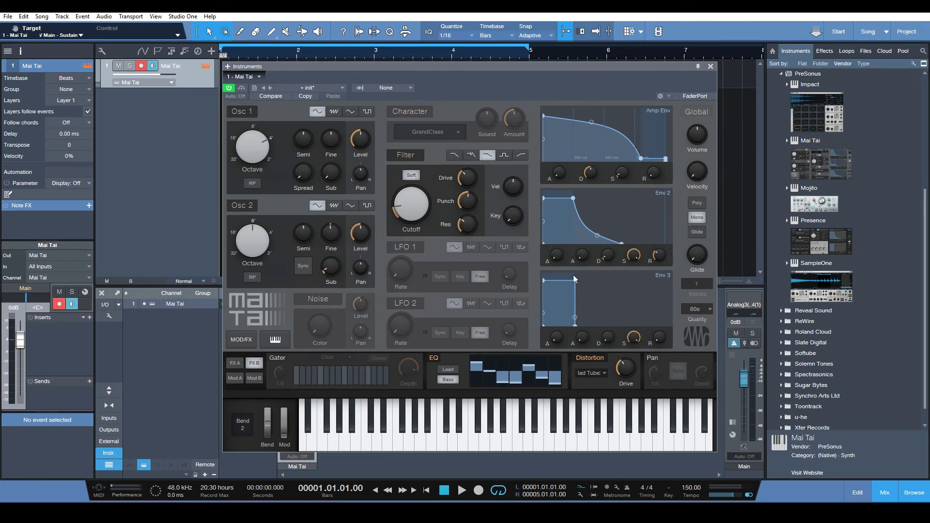
pyautogui.rightClick(620, 371)
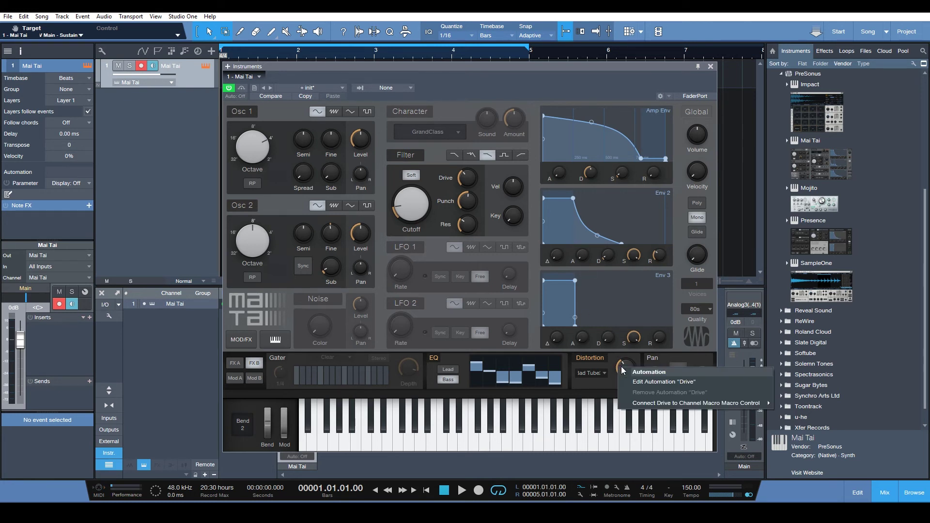
pyautogui.click(498, 263)
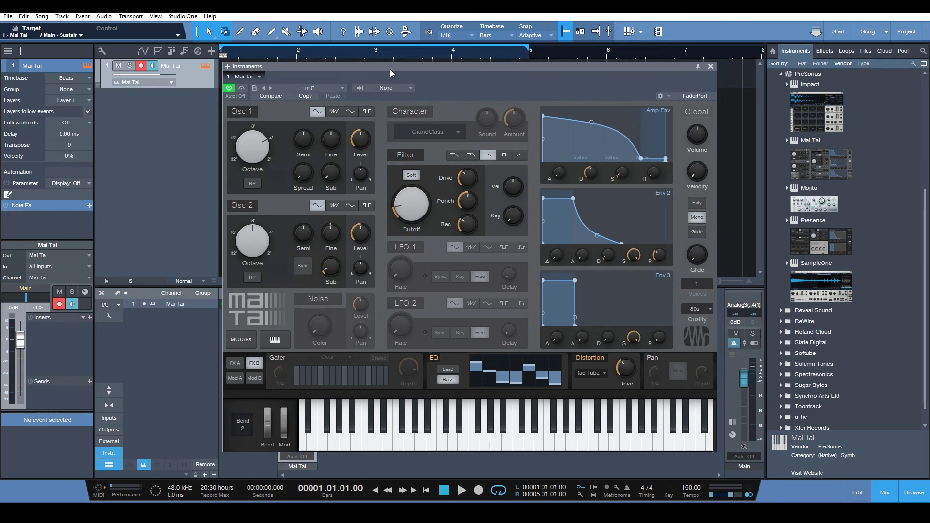
# Move the synth window clear of the track and draw a wavy filter Cutoff automation curve across bars 1 to 4.
pyautogui.moveTo(391, 68); pyautogui.dragTo(440, 103)
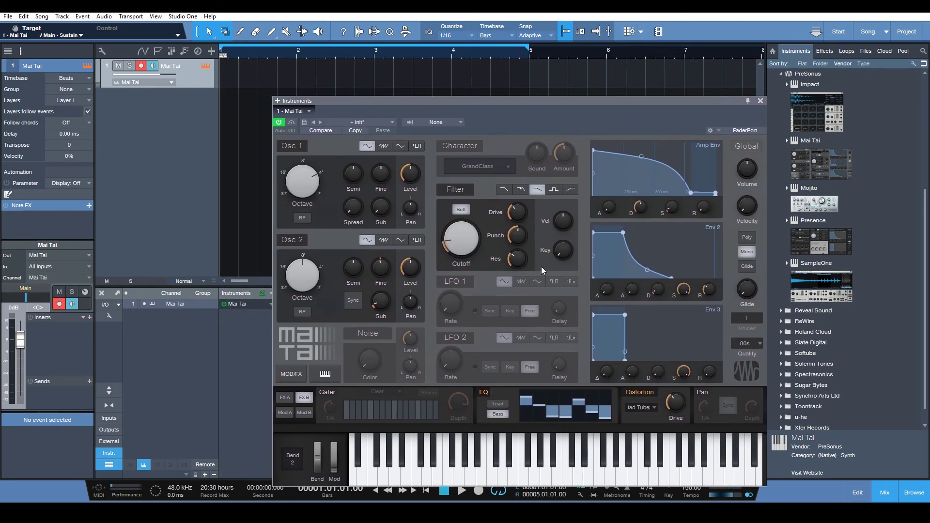
pyautogui.rightClick(465, 248)
pyautogui.click(486, 266)
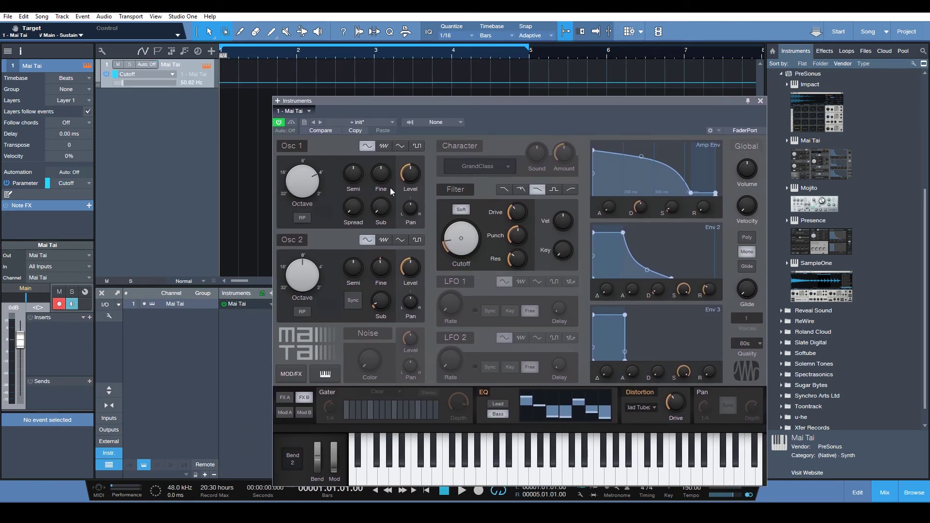
pyautogui.click(224, 84)
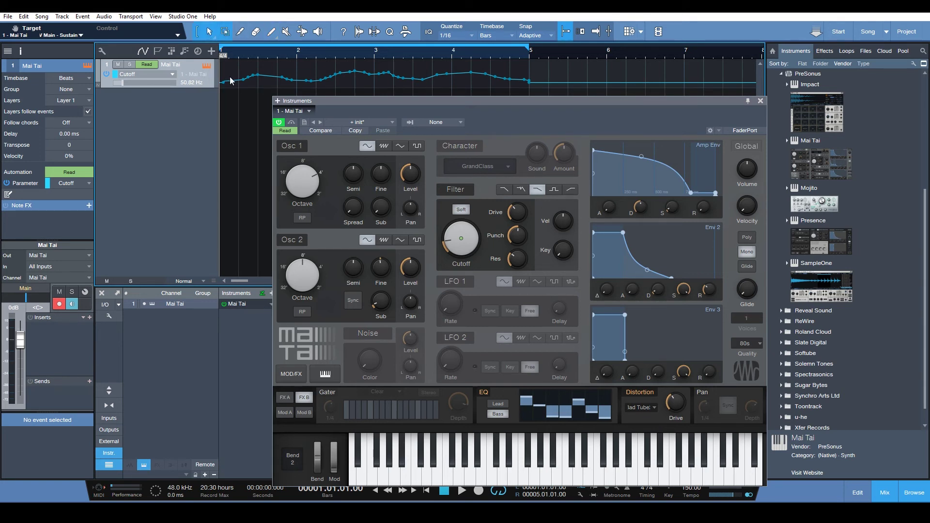
# Insert a pattern on the Mai Tai track, hide the automation lane, and extend the pattern to the start of bar 5.
pyautogui.hotkey('ctrl', 'shift', 'p')
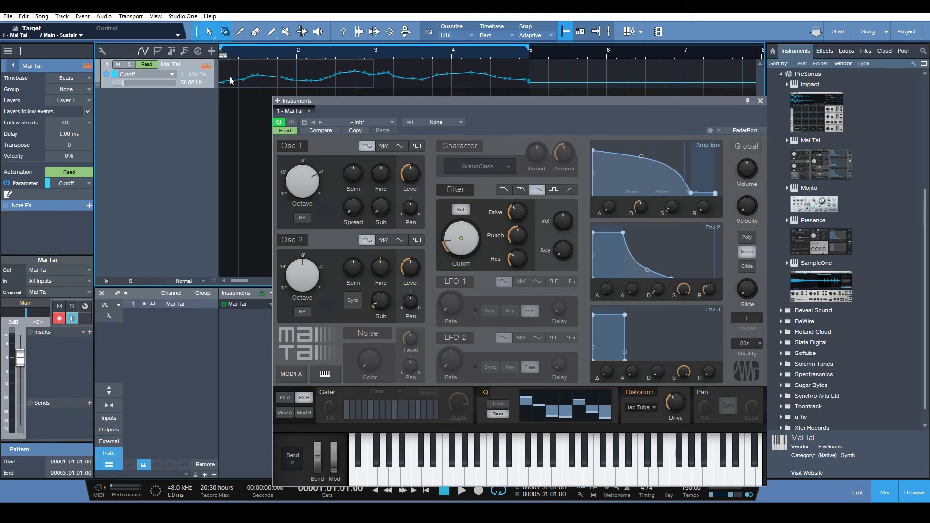
pyautogui.press('a')
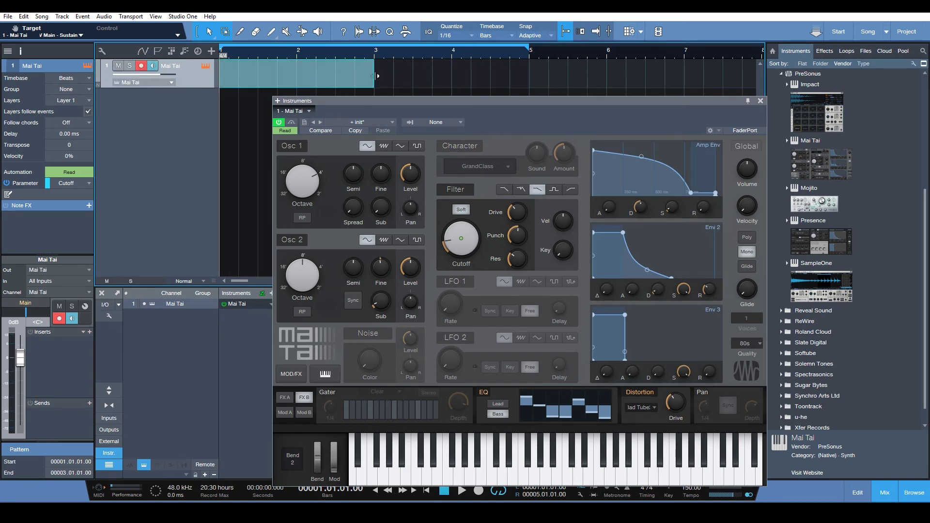
pyautogui.moveTo(374, 76); pyautogui.dragTo(529, 68)
pyautogui.hotkey('ctrl', 'space')
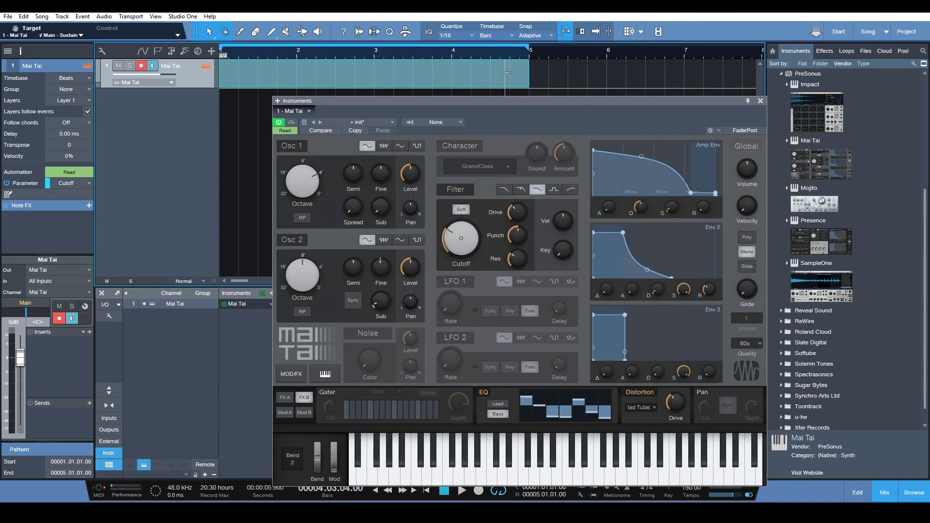
# Open the pattern for editing, close the synth window, and switch the pattern to the drum-style step grid.
pyautogui.hotkey('alt', 'x')
pyautogui.doubleClick(505, 76)
pyautogui.hotkey('ctrl', 'z')
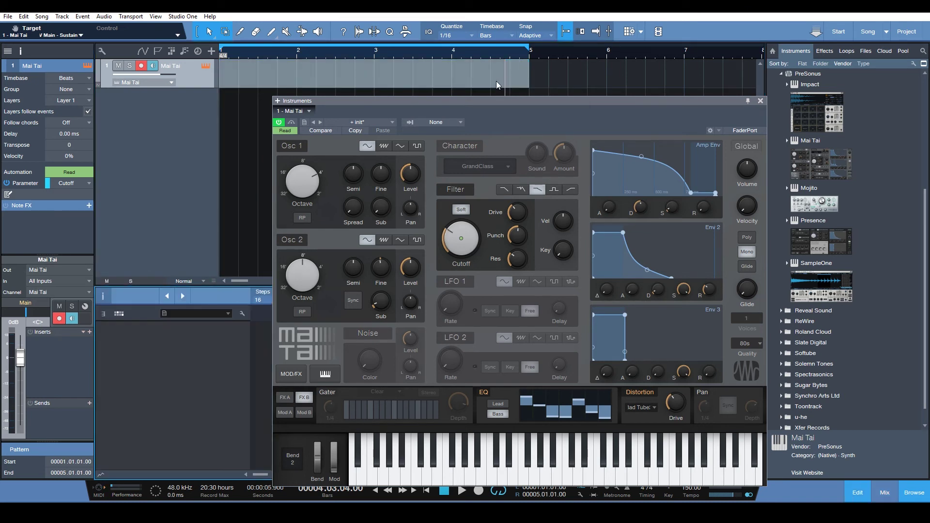
pyautogui.click(495, 85)
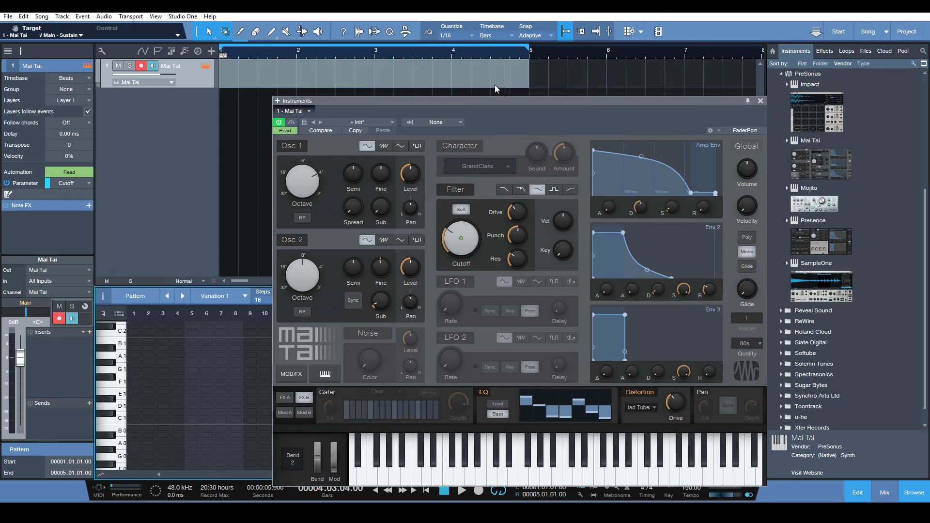
pyautogui.click(760, 101)
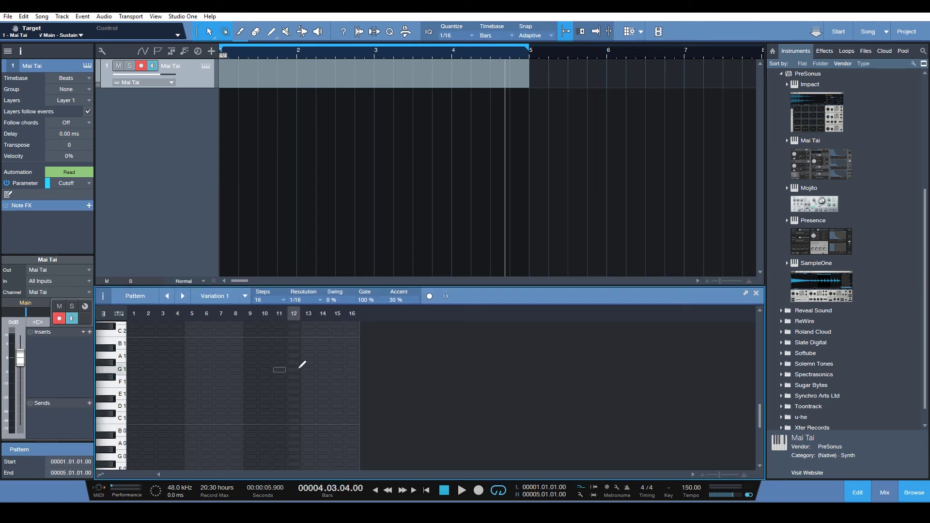
pyautogui.click(119, 313)
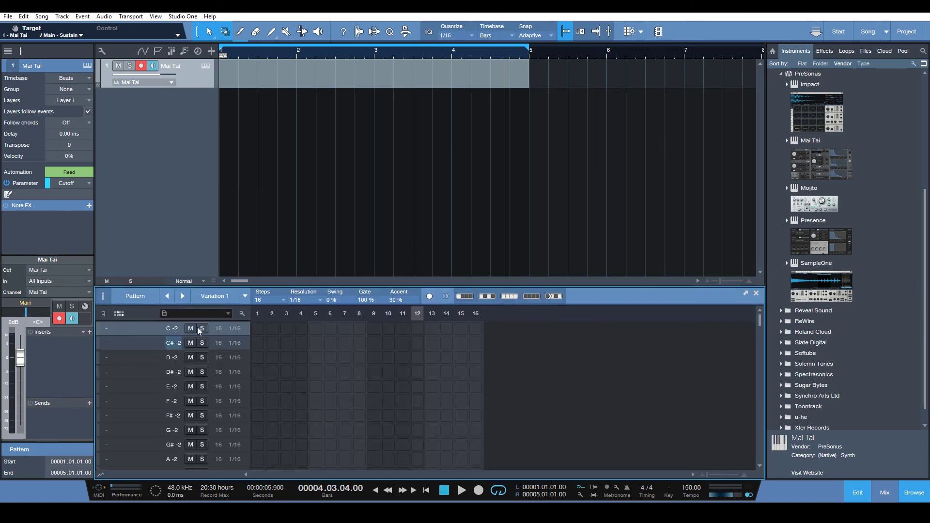
# Fill the C 1 row on steps 1, 5, 9 and 13, adding A# 0 on step 11 and B 0 on step 15.
pyautogui.scroll(-9, 158, 368)
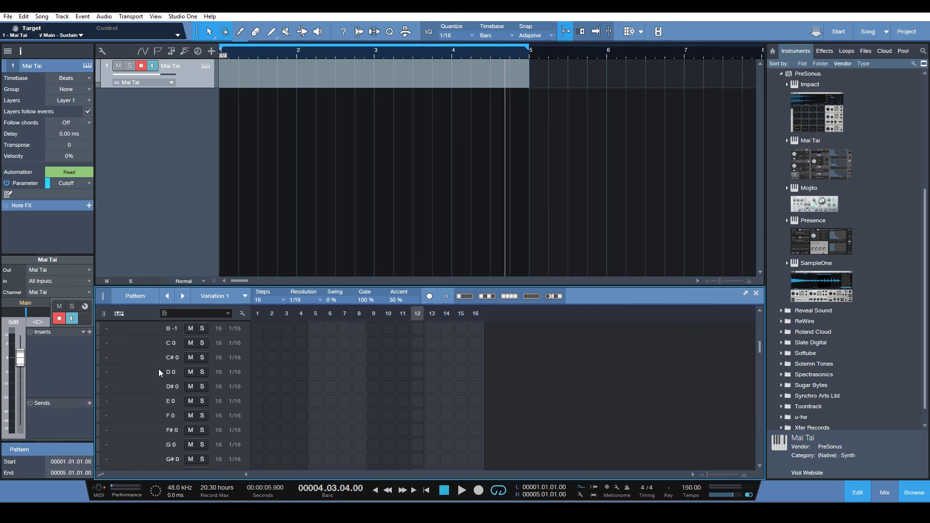
pyautogui.scroll(-1, 158, 368)
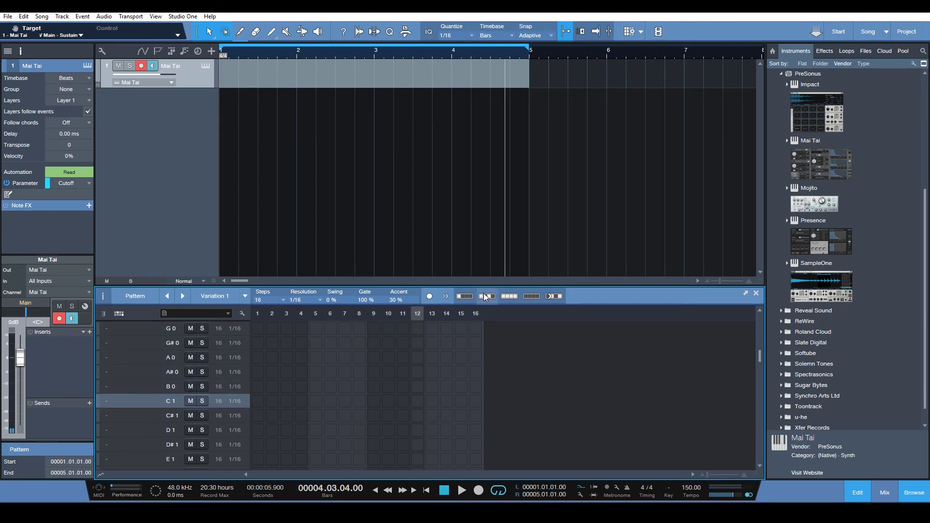
pyautogui.click(465, 296)
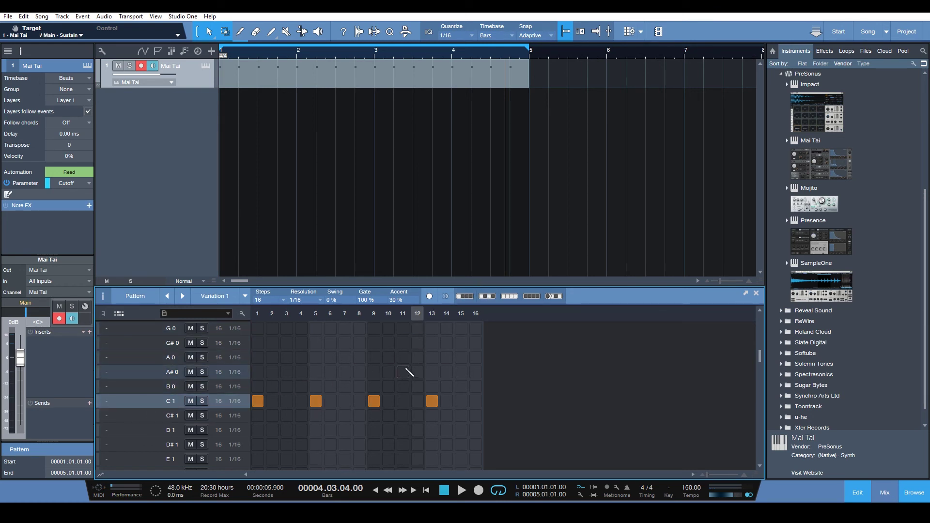
pyautogui.click(403, 372)
pyautogui.click(461, 386)
# Play the pattern with the Mai Tai window open to check the Cutoff automation, and stop playback.
pyautogui.press('space')
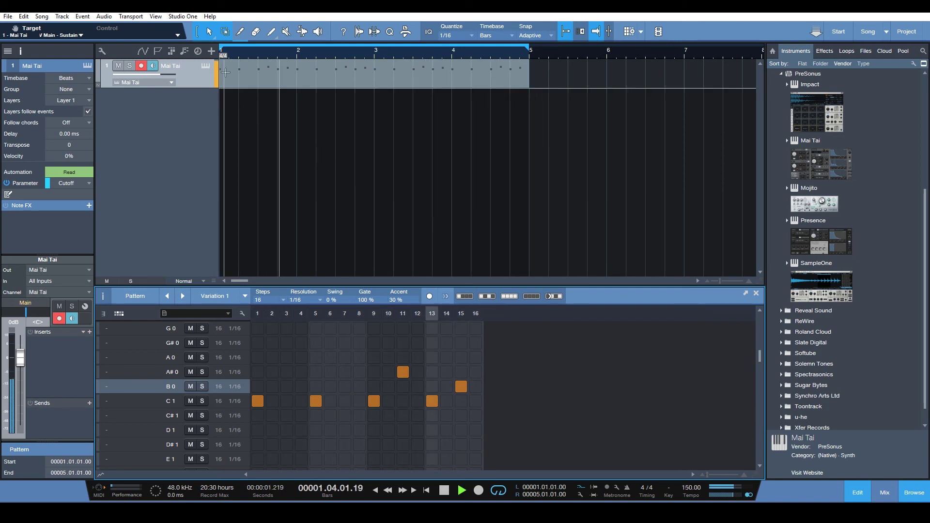
pyautogui.click(205, 67)
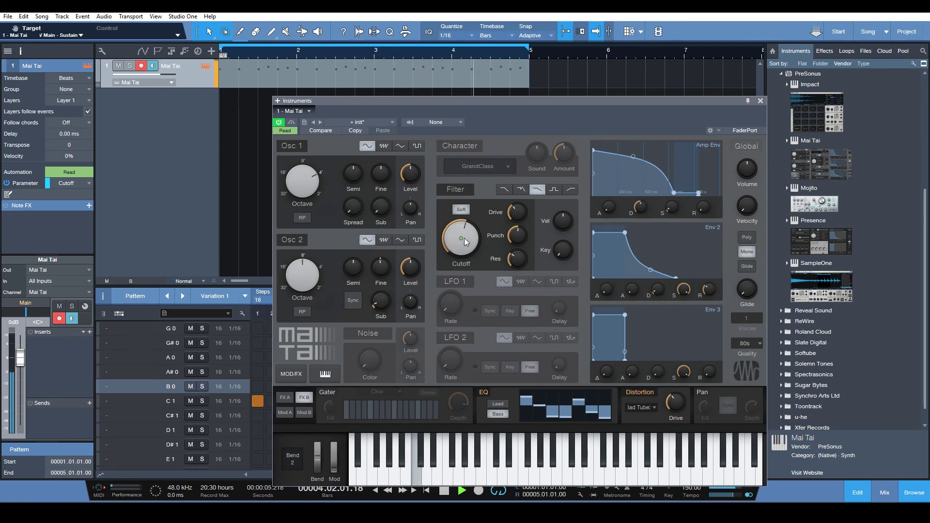
pyautogui.moveTo(465, 238)
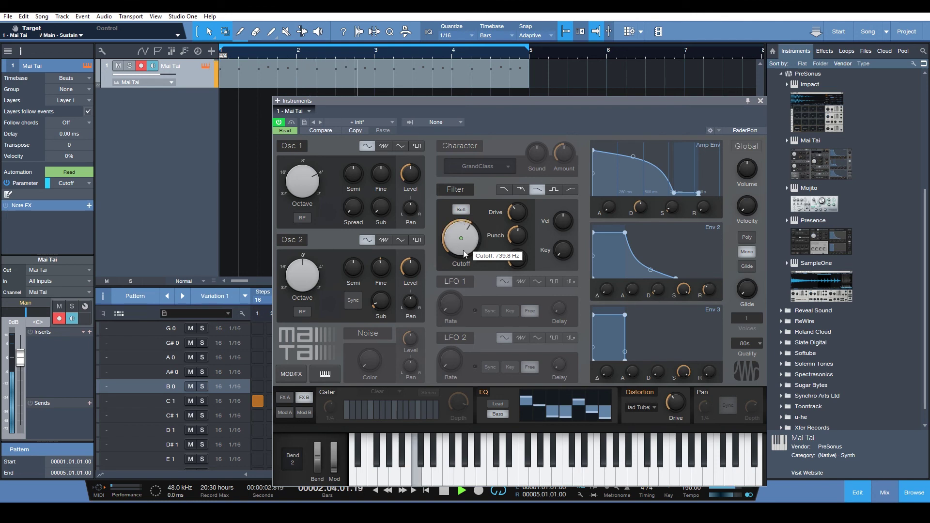
pyautogui.press('space')
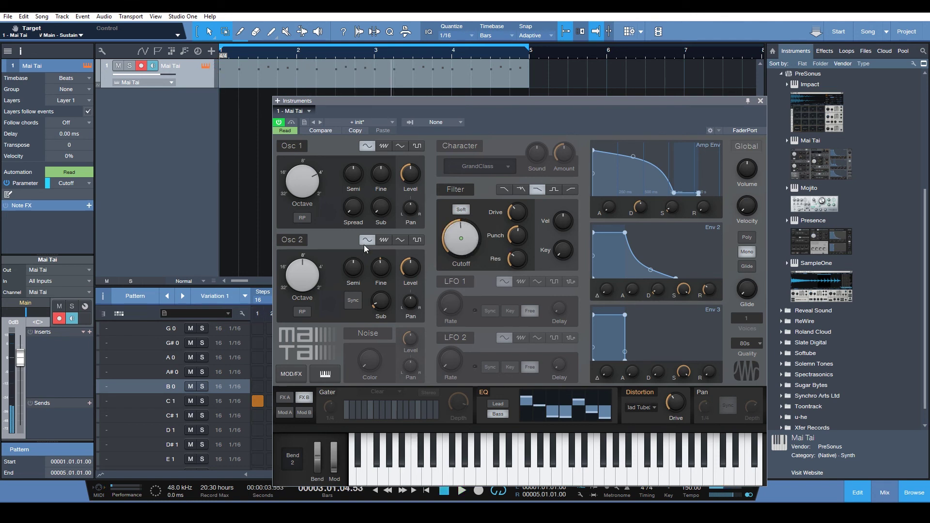
# Show the automation for Osc 2's Octave Range and paint raised steps in bar 3 and lowered steps in bar 4.
pyautogui.rightClick(300, 278)
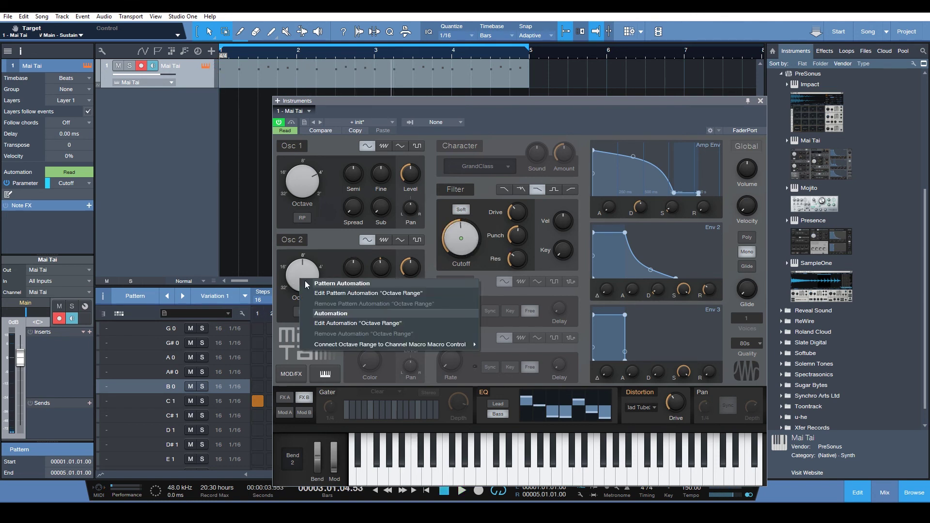
pyautogui.click(352, 325)
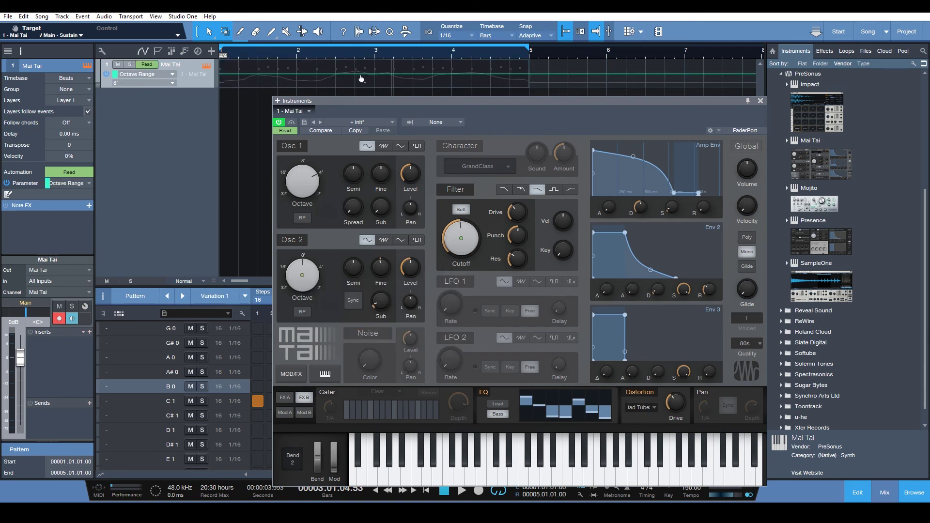
pyautogui.click(273, 33)
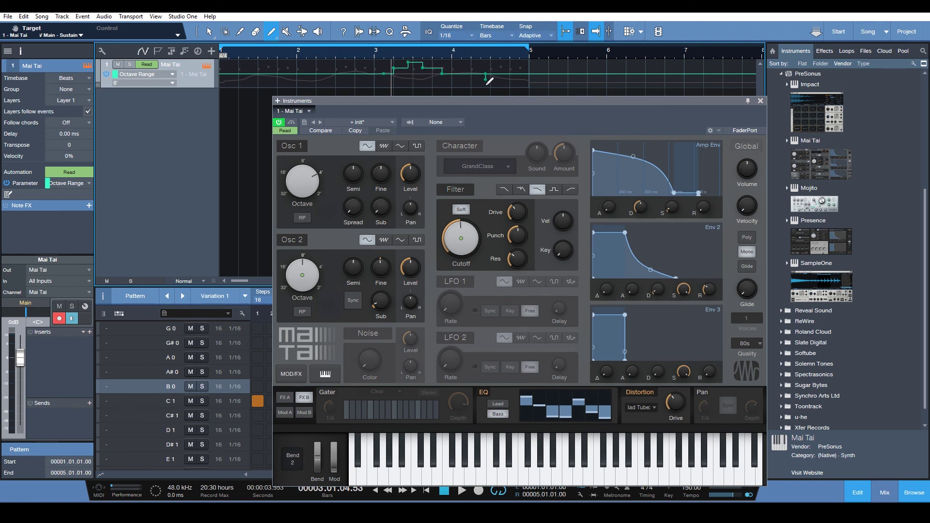
# During playback, paint an Octave Range drop in bar 2 and flatten the raised section before it, stopping playback and repositioning the synth window.
pyautogui.press('space')
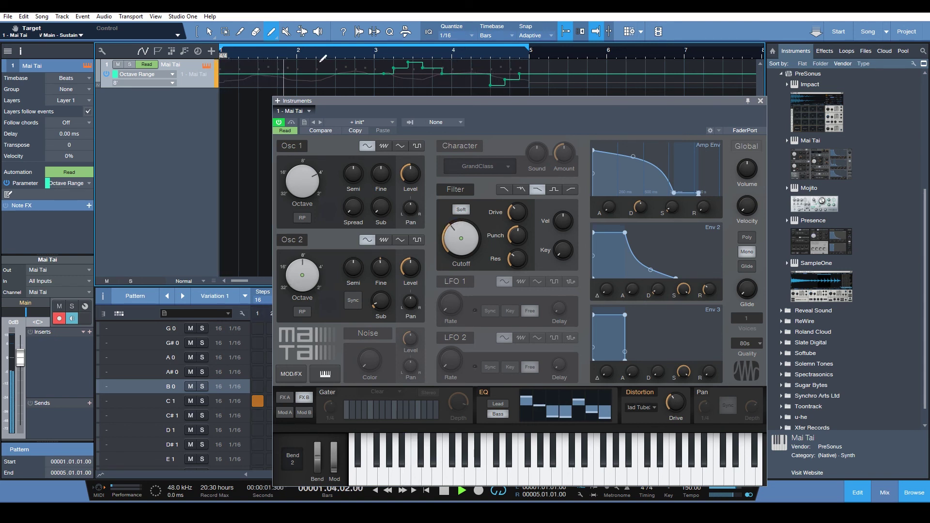
pyautogui.moveTo(282, 69); pyautogui.dragTo(360, 86)
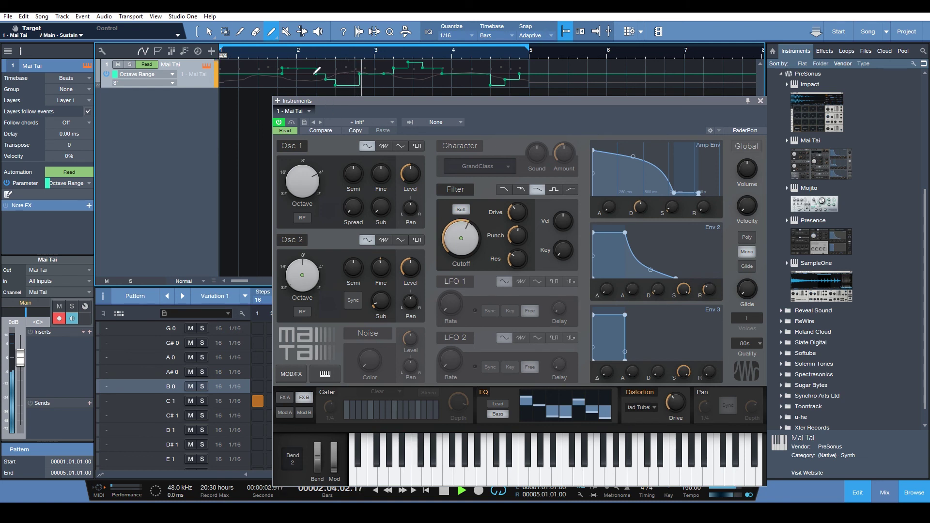
pyautogui.moveTo(283, 77); pyautogui.dragTo(322, 75)
pyautogui.press('space')
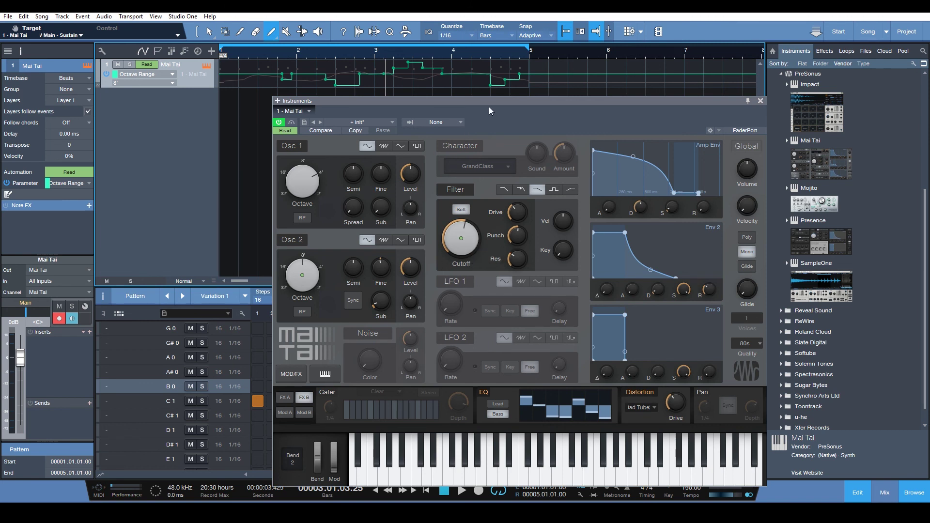
pyautogui.moveTo(490, 107); pyautogui.dragTo(440, 71)
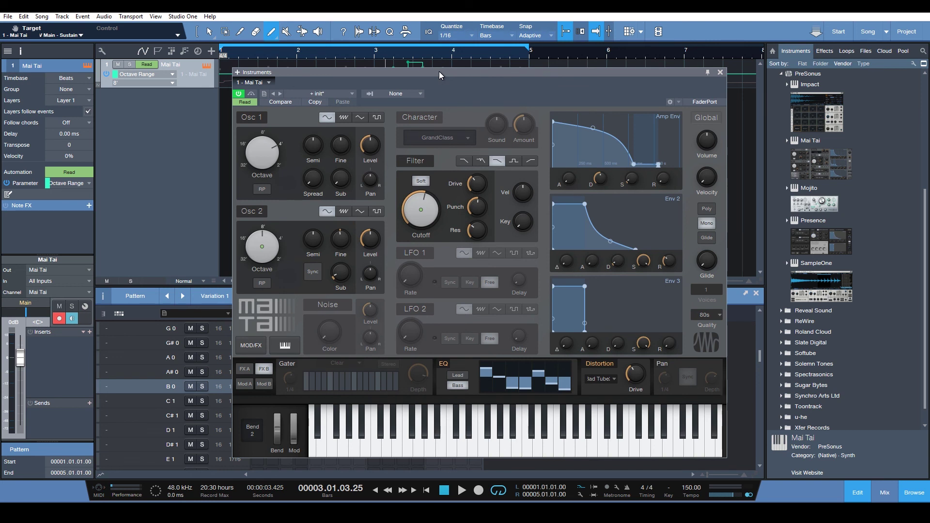